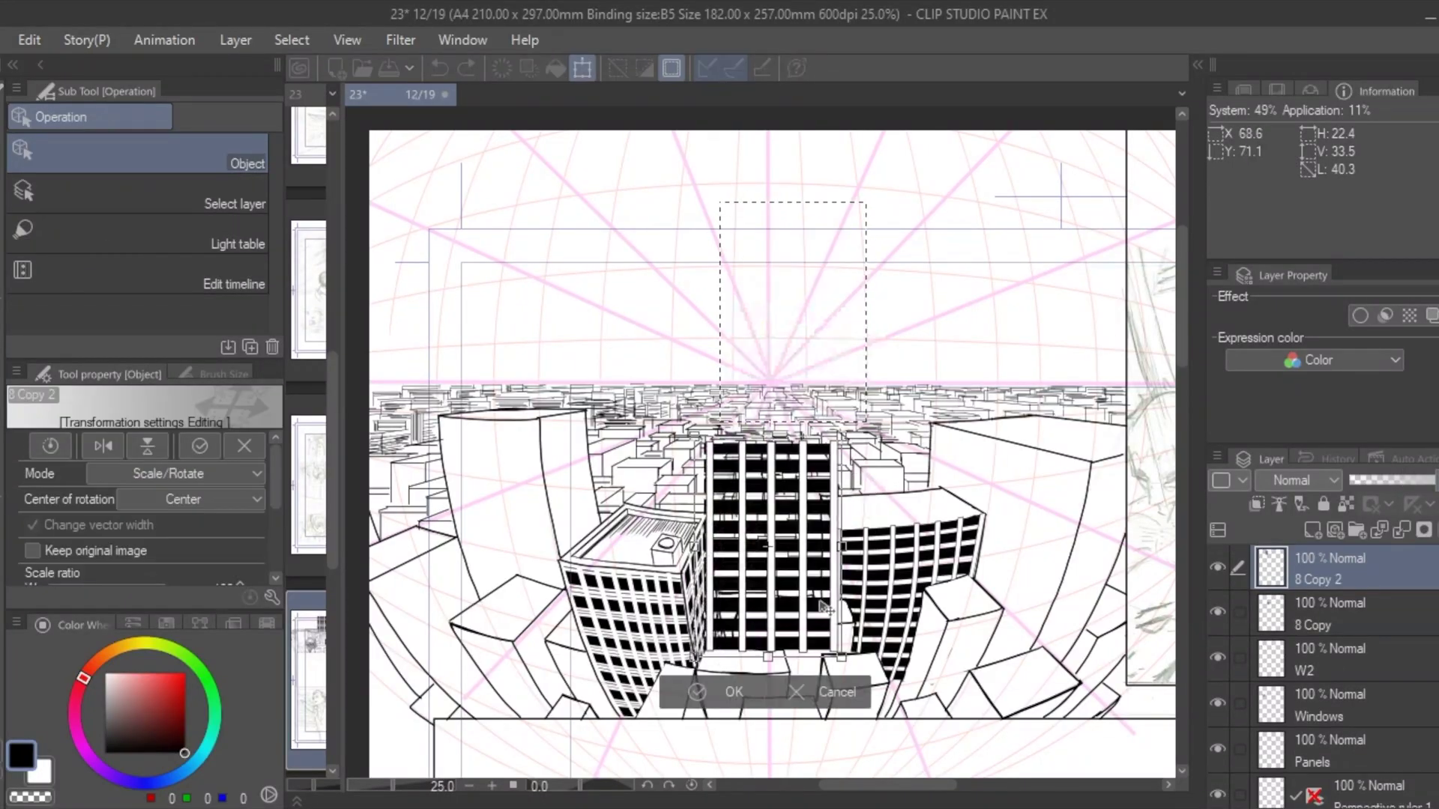
Step: Fit the pasted window pattern onto the narrow side wall of the curved building just right of centre with Free Transform
key("ctrl+shift+t")
left_click_drag(727, 523, 818, 498)
left_click_drag(727, 690, 837, 673)
left_click_drag(782, 658, 812, 659)
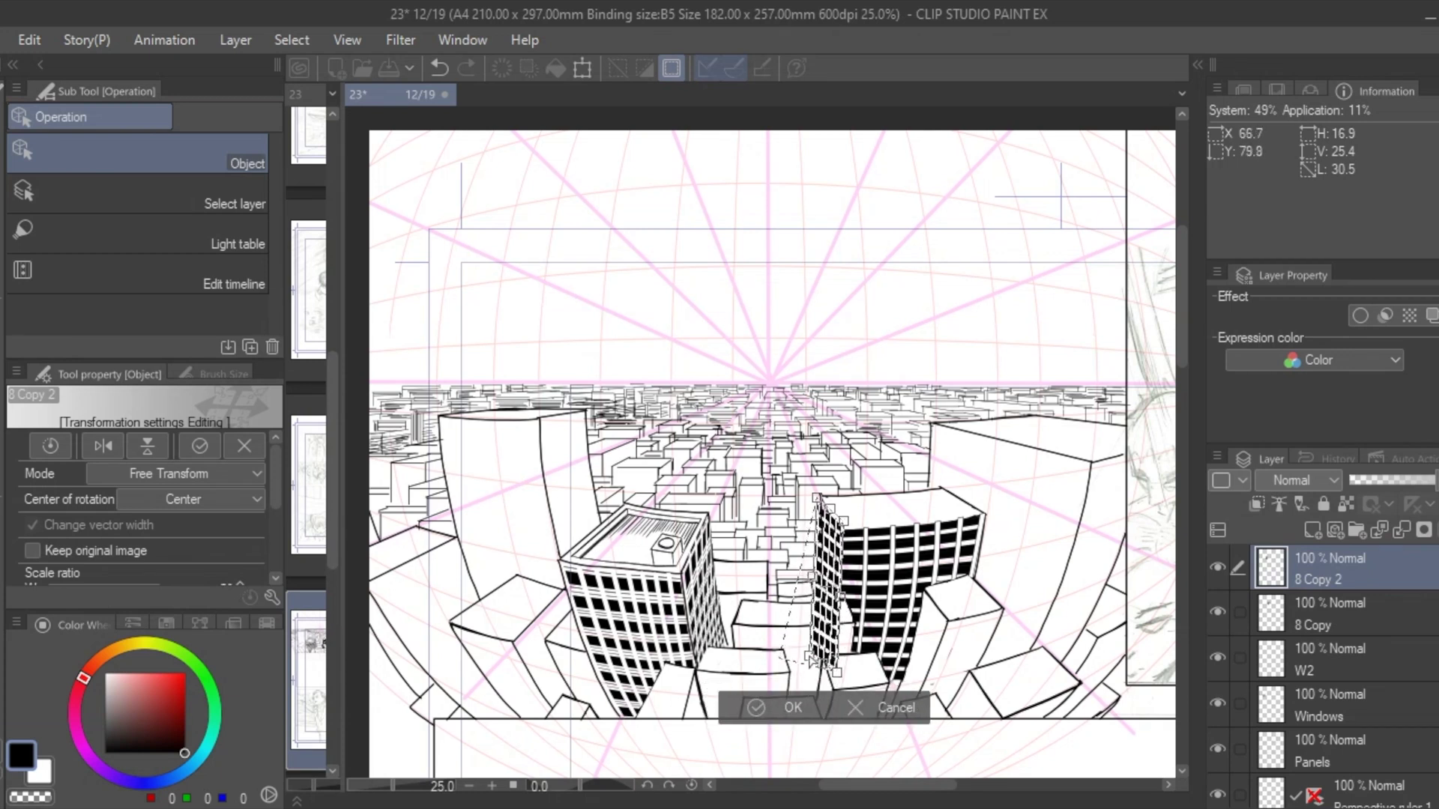
left_click_drag(842, 575, 841, 582)
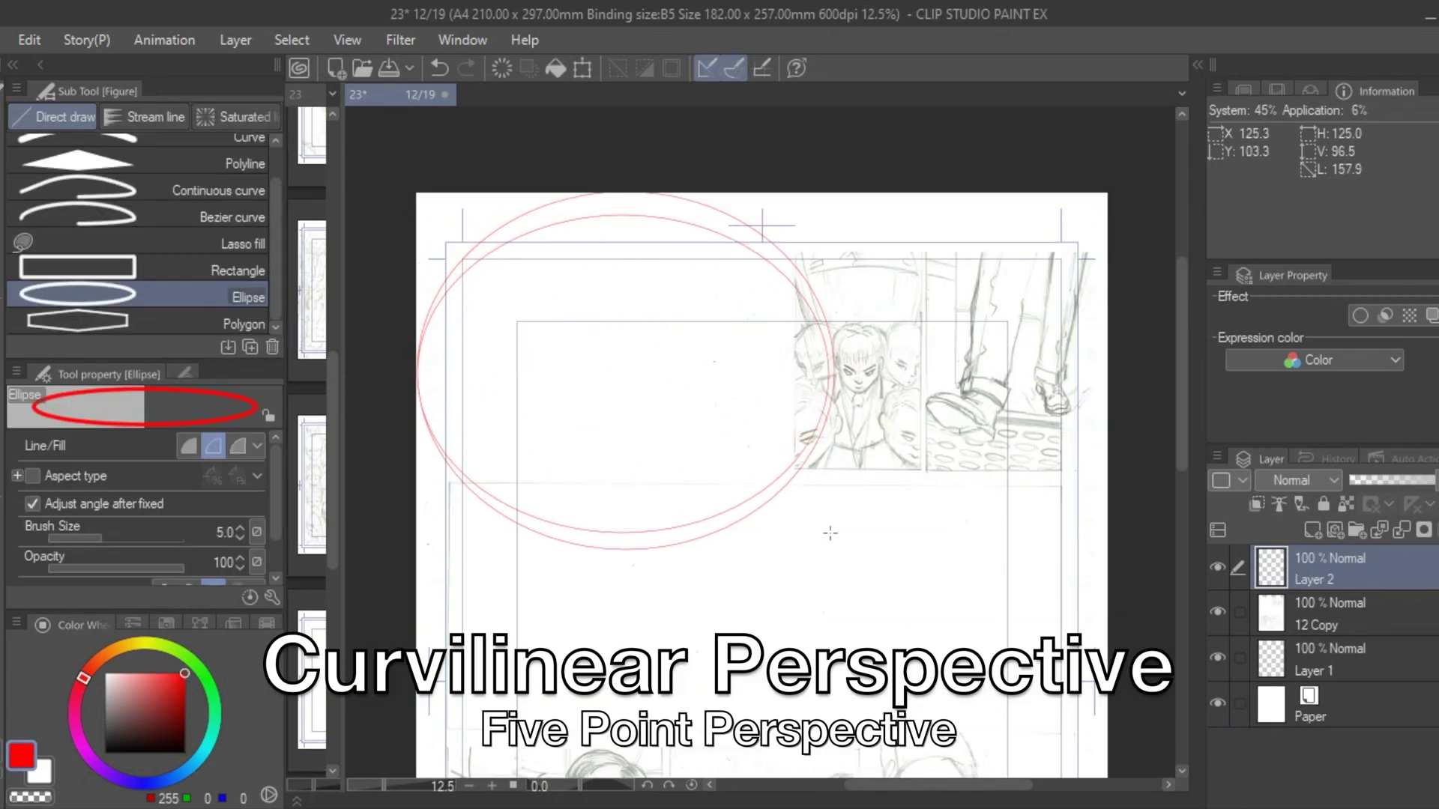
Step: Draw a flatter red ellipse inside the others, and rotate and stretch a copy of the ellipse set across it to form a spherical grid
left_click_drag(416, 242, 831, 493)
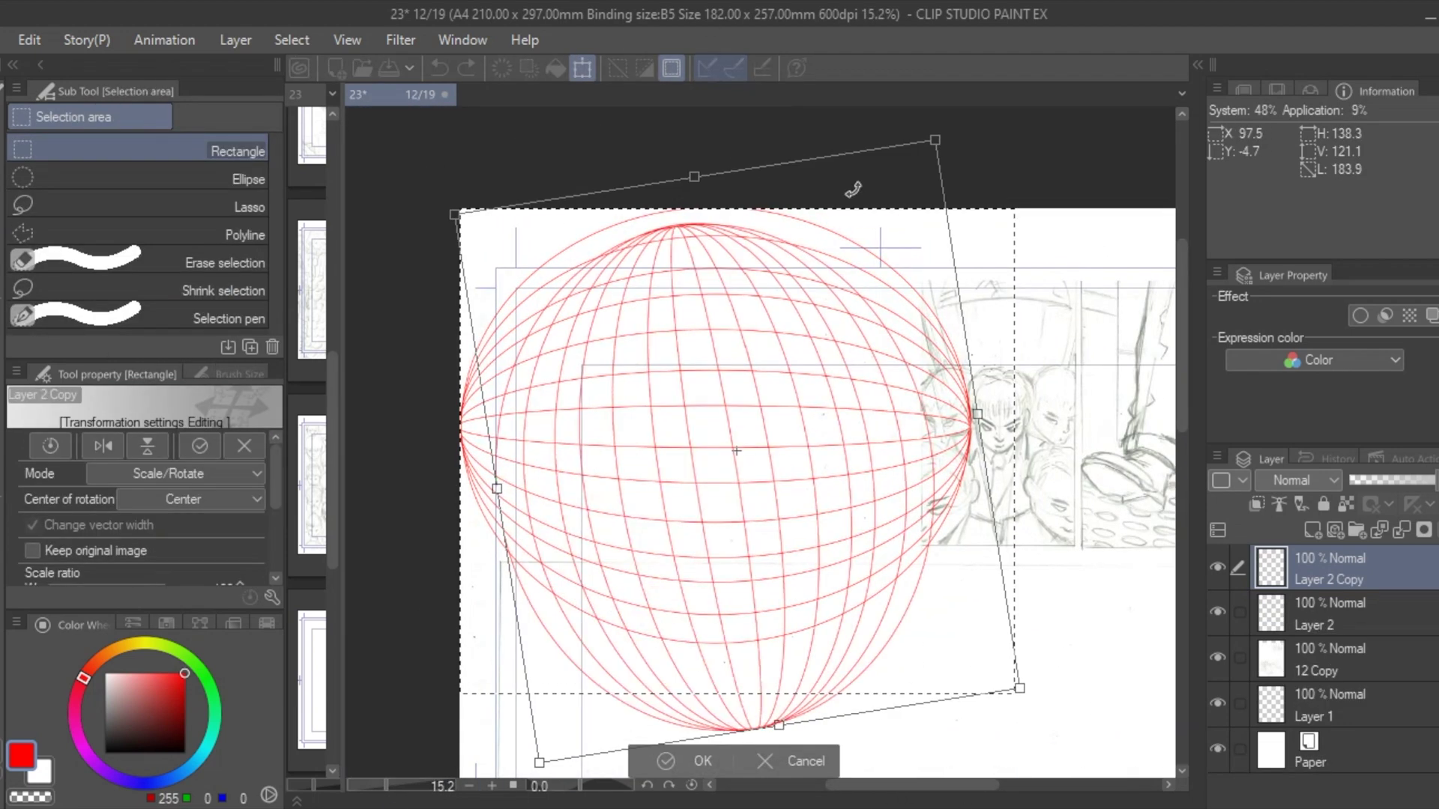
left_click_drag(853, 190, 896, 202)
left_click_drag(849, 491, 855, 410)
scroll(855, 410, "up", 2)
left_click_drag(741, 174, 737, 255)
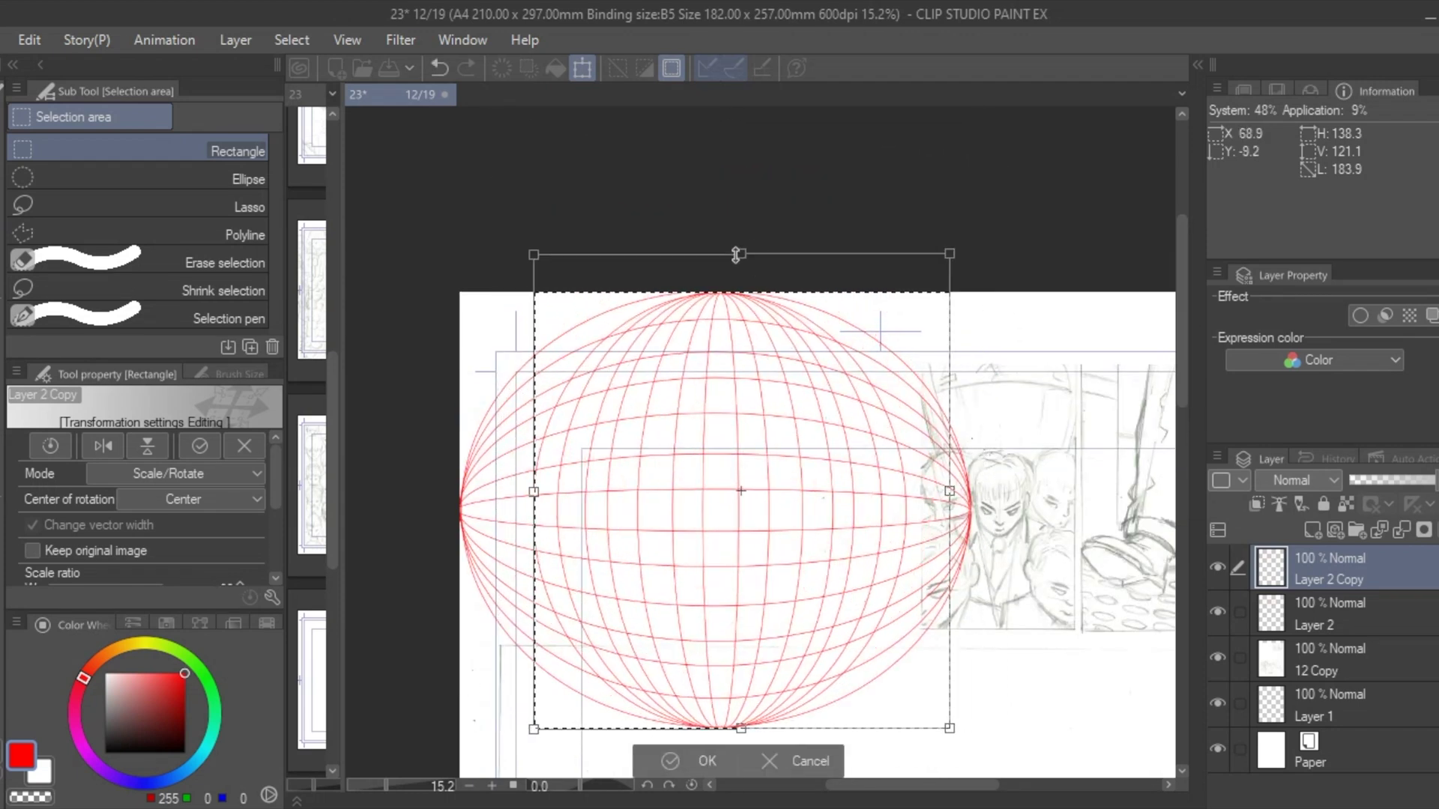
left_click(704, 770)
Step: Draw magenta straight horizontal and vertical centre lines of size 12 through the spherical grid on a new layer
key("u")
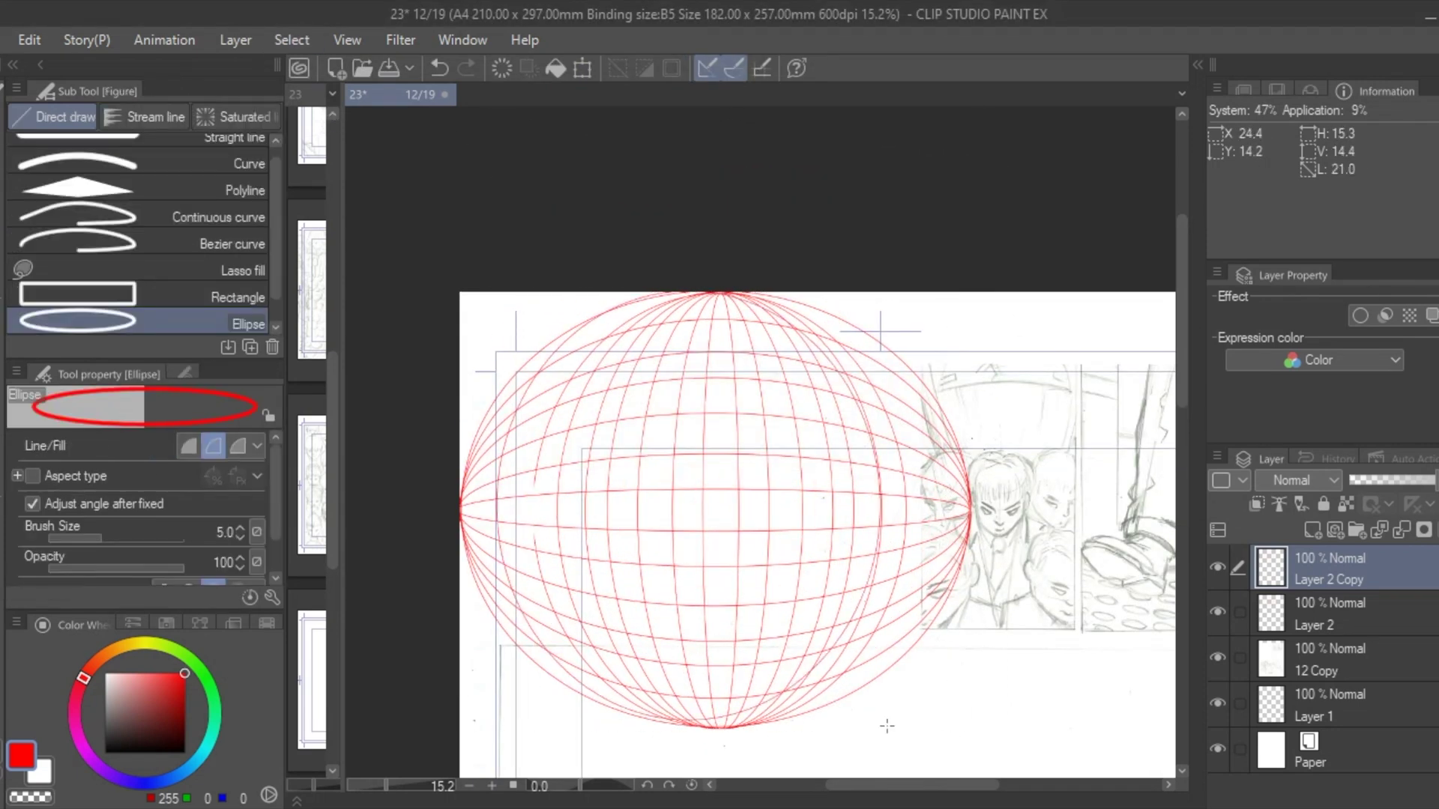
left_click(232, 139)
left_click_drag(460, 511, 971, 511)
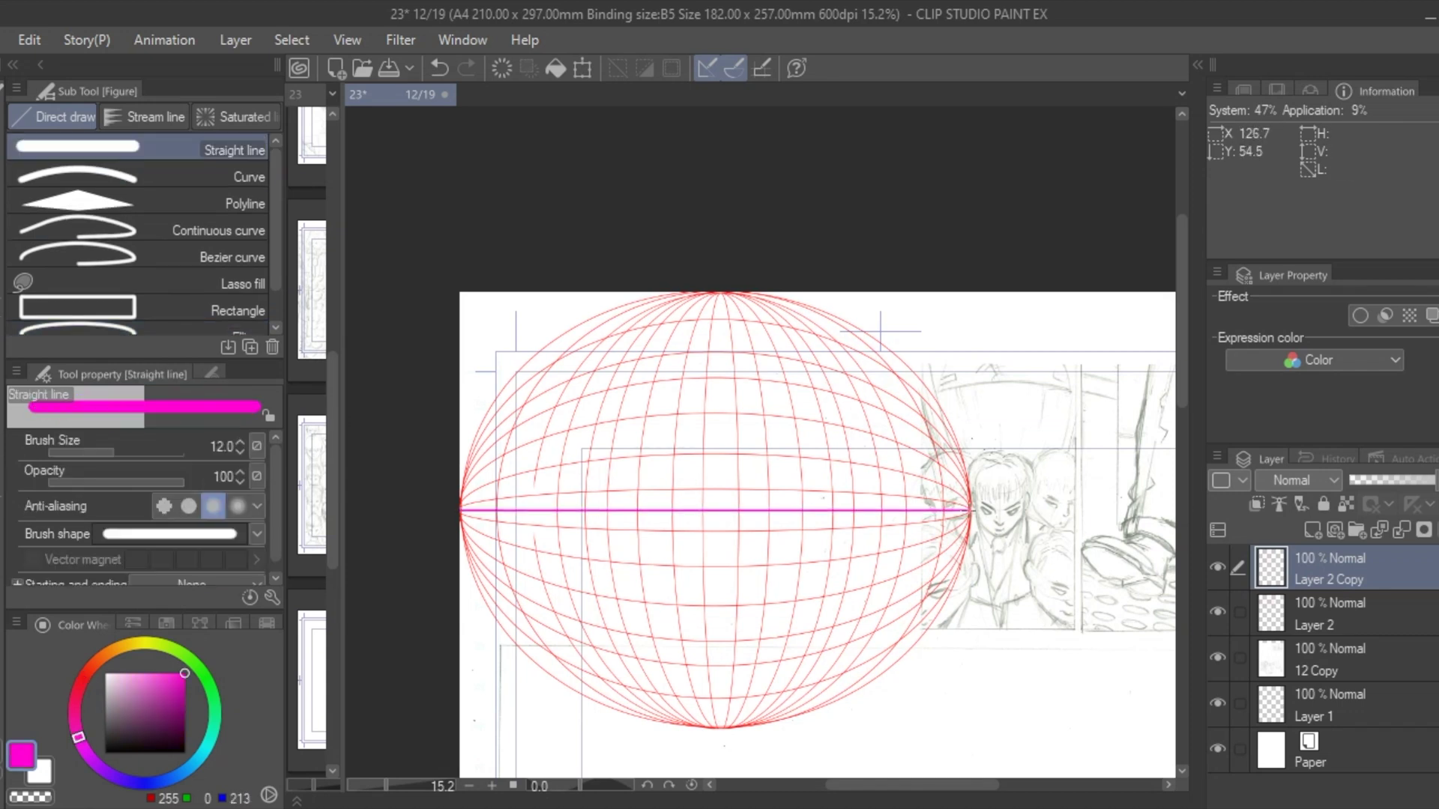
key("ctrl+z")
key("ctrl+z")
key("ctrl+shift+n")
left_click_drag(720, 293, 721, 708)
Step: Select the grid area and rotate a copy of the magenta cross about the grid's centre so its lines run diagonally
key("m")
left_click_drag(460, 293, 1006, 743)
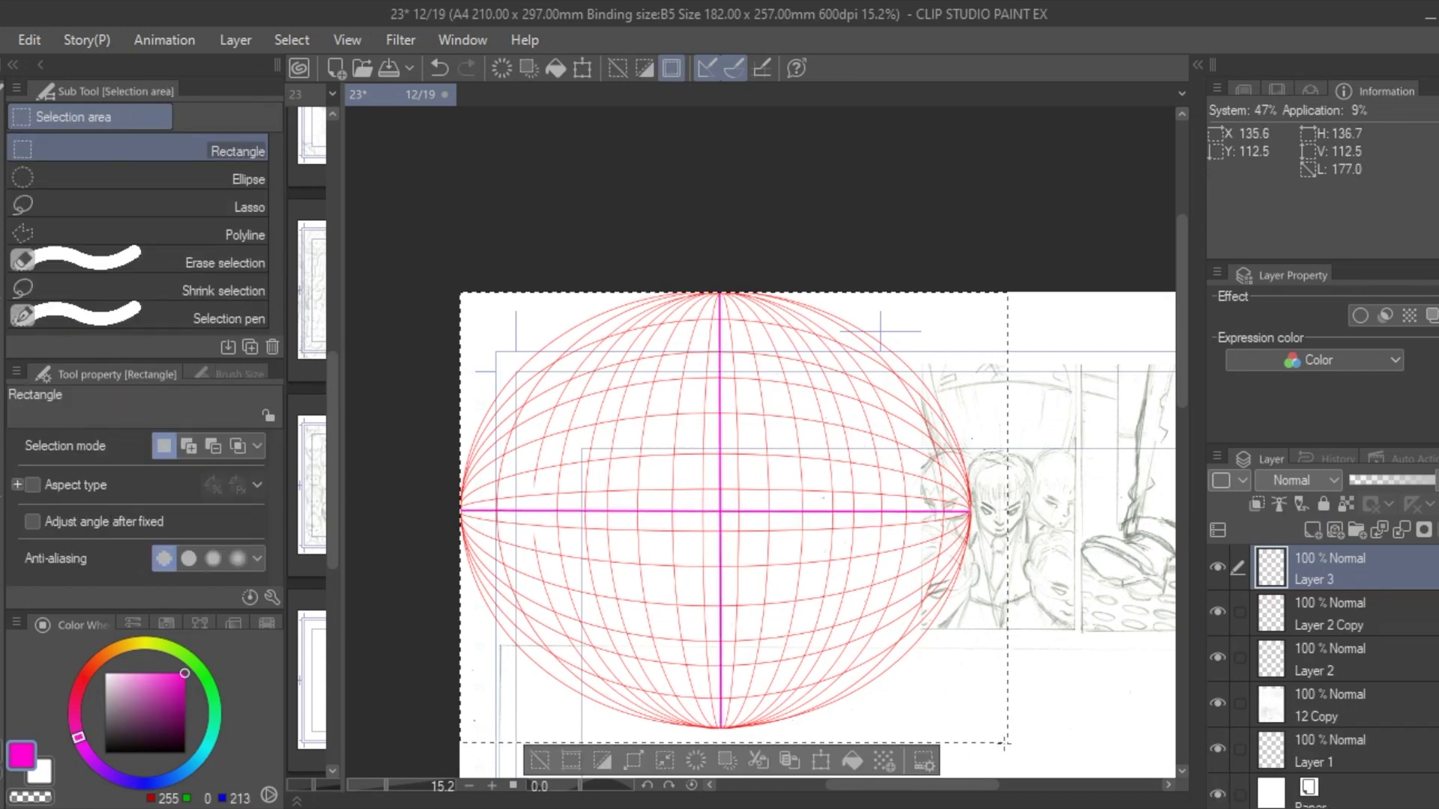
left_click(830, 751)
left_click_drag(1042, 322, 1091, 592)
left_click_drag(736, 522, 729, 529)
left_click_drag(965, 295, 956, 286)
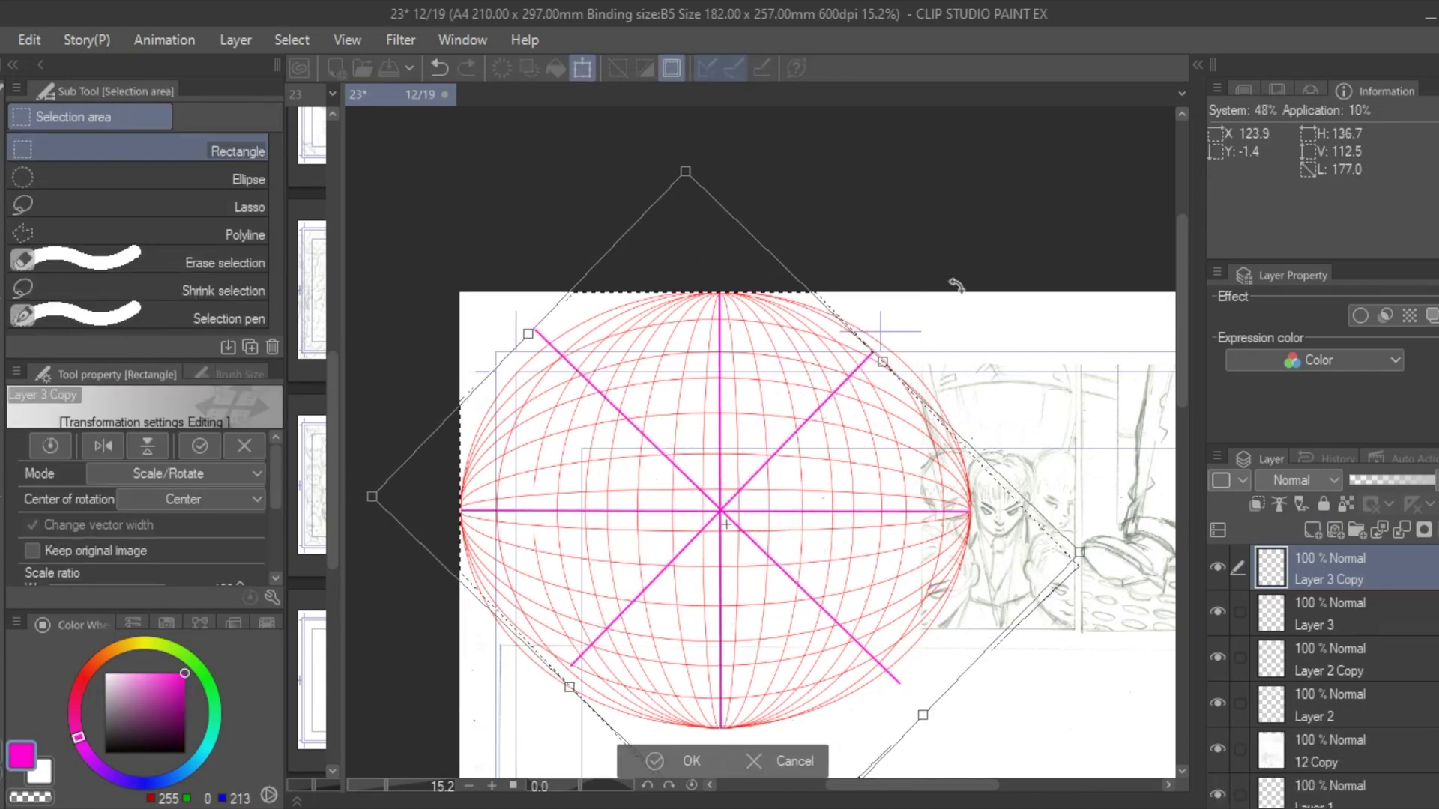
left_click(693, 765)
Step: Merge the magenta line layers and rotate a copy so its rays fall between the existing ones
key("ctrl+e")
key("ctrl+t")
left_click_drag(1027, 638, 954, 745)
left_click(682, 762)
Step: Merge the magenta rays and red grid into one layer and enlarge the combined perspective grid over the panel
key("ctrl+e")
key("ctrl+e")
key("ctrl+e")
key("ctrl+t")
left_click_drag(460, 293, 380, 174)
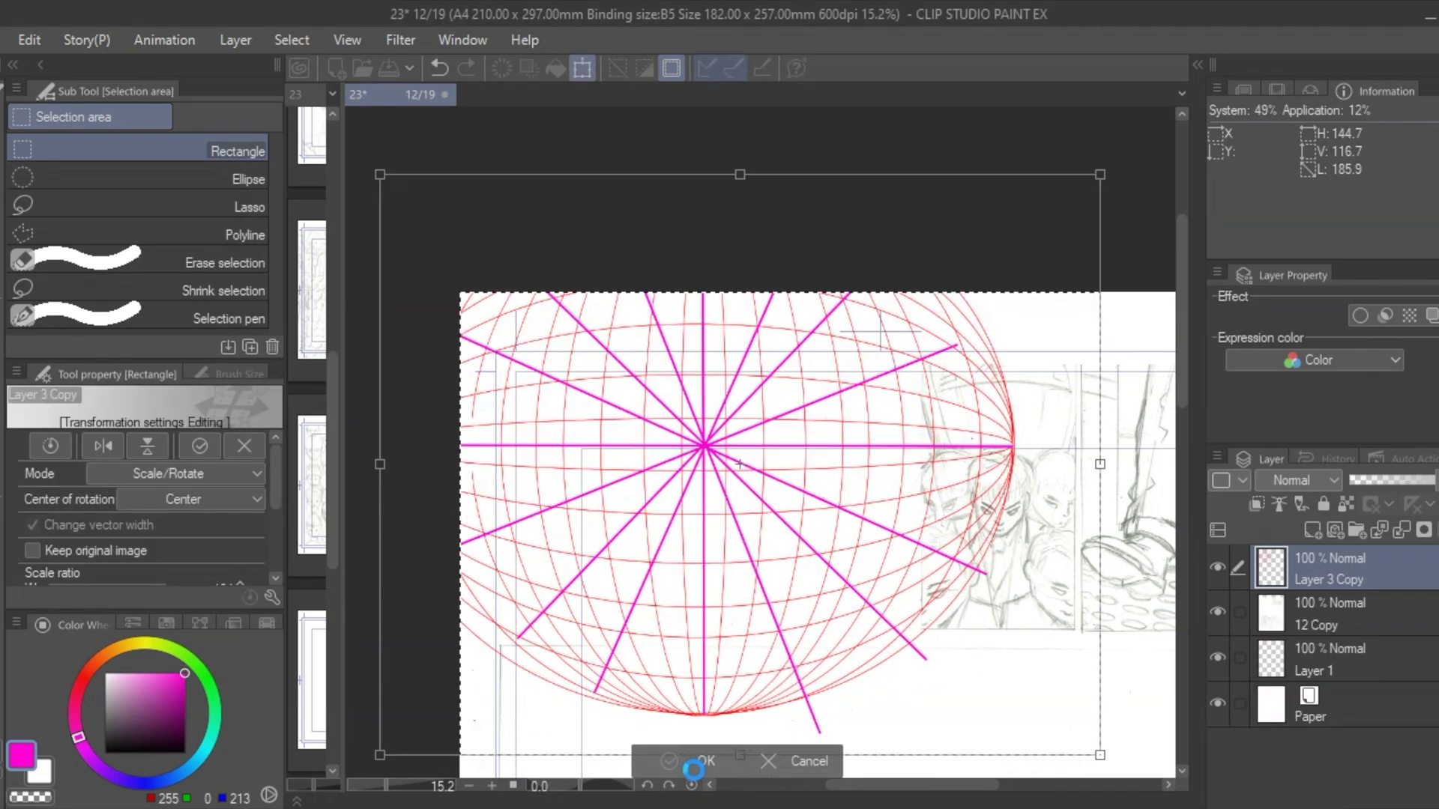
left_click(693, 766)
Step: Add a new layer above the perspective grid and set up a black pen for inking
key("ctrl+shift+n")
key("b")
left_click(185, 753)
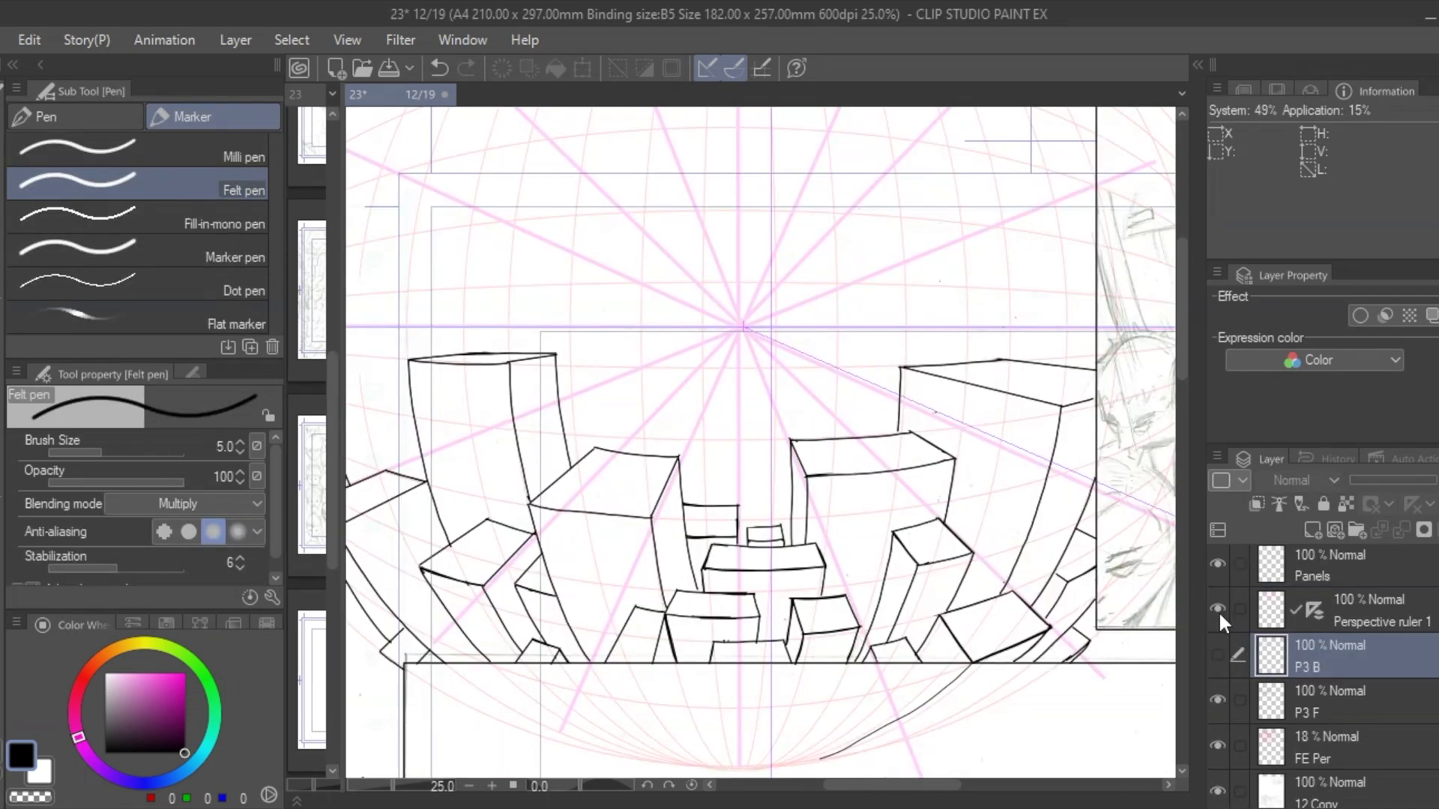
Step: Ink rows of small box-shaped buildings on layer P3 B in the gap behind the foreground blocks, following the perspective grid
left_click(1341, 655)
left_click_drag(736, 447, 765, 448)
left_click_drag(809, 434, 832, 435)
left_click_drag(677, 432, 705, 432)
left_click_drag(704, 433, 704, 459)
left_click_drag(631, 420, 666, 421)
mouse_move(624, 429)
left_mouse_down()
mouse_move(657, 429)
mouse_move(640, 403)
left_mouse_up()
left_click_drag(640, 404, 572, 429)
mouse_move(634, 403)
left_mouse_down()
mouse_move(632, 421)
mouse_move(572, 420)
left_mouse_up()
left_click_drag(824, 404, 876, 411)
mouse_move(824, 404)
left_mouse_down()
mouse_move(825, 433)
mouse_move(876, 436)
left_mouse_up()
left_click_drag(877, 418, 904, 418)
mouse_move(738, 416)
left_mouse_down()
mouse_move(757, 416)
mouse_move(740, 434)
left_mouse_up()
left_click_drag(746, 413, 813, 404)
mouse_move(784, 412)
left_mouse_down()
mouse_move(821, 411)
mouse_move(779, 417)
left_mouse_up()
left_click_drag(813, 404, 821, 412)
left_click_drag(821, 411, 821, 430)
mouse_move(651, 407)
left_mouse_down()
mouse_move(685, 407)
mouse_move(686, 428)
mouse_move(659, 402)
left_mouse_up()
left_click_drag(630, 393, 663, 393)
left_click_drag(856, 374, 889, 374)
left_click_drag(856, 374, 857, 390)
left_click_drag(857, 375, 878, 386)
left_click_drag(878, 386, 918, 380)
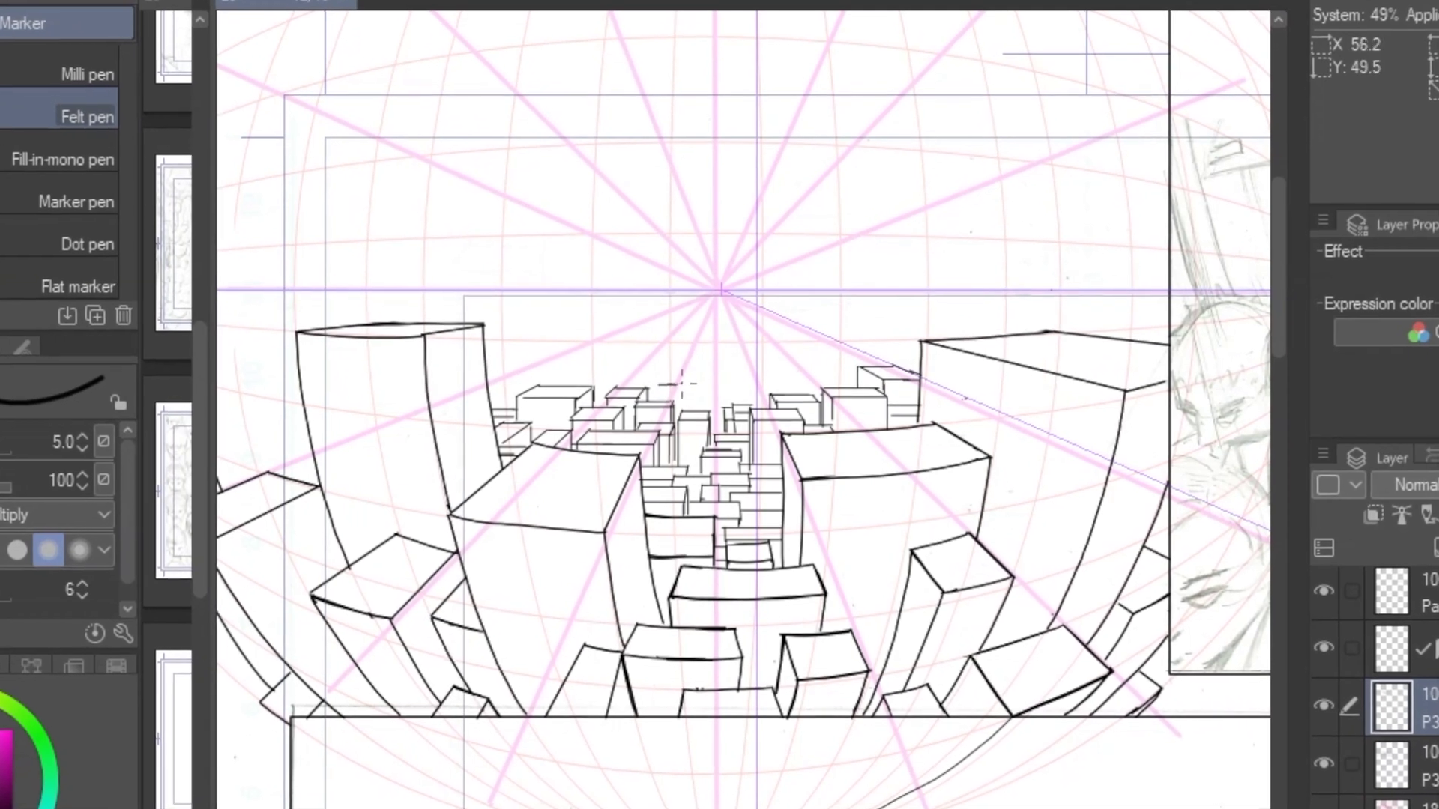
Step: Ink further smaller box-shaped buildings closer to the horizon between the two large towers
left_click_drag(662, 387, 709, 387)
left_click_drag(670, 376, 709, 376)
left_click_drag(709, 375, 709, 410)
left_click_drag(511, 364, 552, 363)
left_click_drag(492, 382, 538, 381)
left_click_drag(510, 383, 510, 410)
left_click_drag(841, 370, 861, 380)
mouse_move(712, 392)
left_mouse_down()
mouse_move(738, 392)
mouse_move(712, 409)
left_mouse_up()
left_click_drag(587, 358, 619, 359)
left_click_drag(569, 369, 606, 369)
left_click_drag(619, 359, 606, 368)
left_click_drag(735, 376, 781, 376)
left_click_drag(736, 385, 790, 385)
mouse_move(709, 368)
left_mouse_down()
mouse_move(763, 368)
mouse_move(735, 350)
left_mouse_up()
left_click_drag(710, 350, 711, 382)
mouse_move(735, 350)
left_mouse_down()
mouse_move(734, 365)
mouse_move(819, 355)
left_mouse_up()
mouse_move(784, 354)
left_mouse_down()
mouse_move(784, 378)
mouse_move(848, 337)
left_mouse_up()
left_click_drag(813, 346, 856, 344)
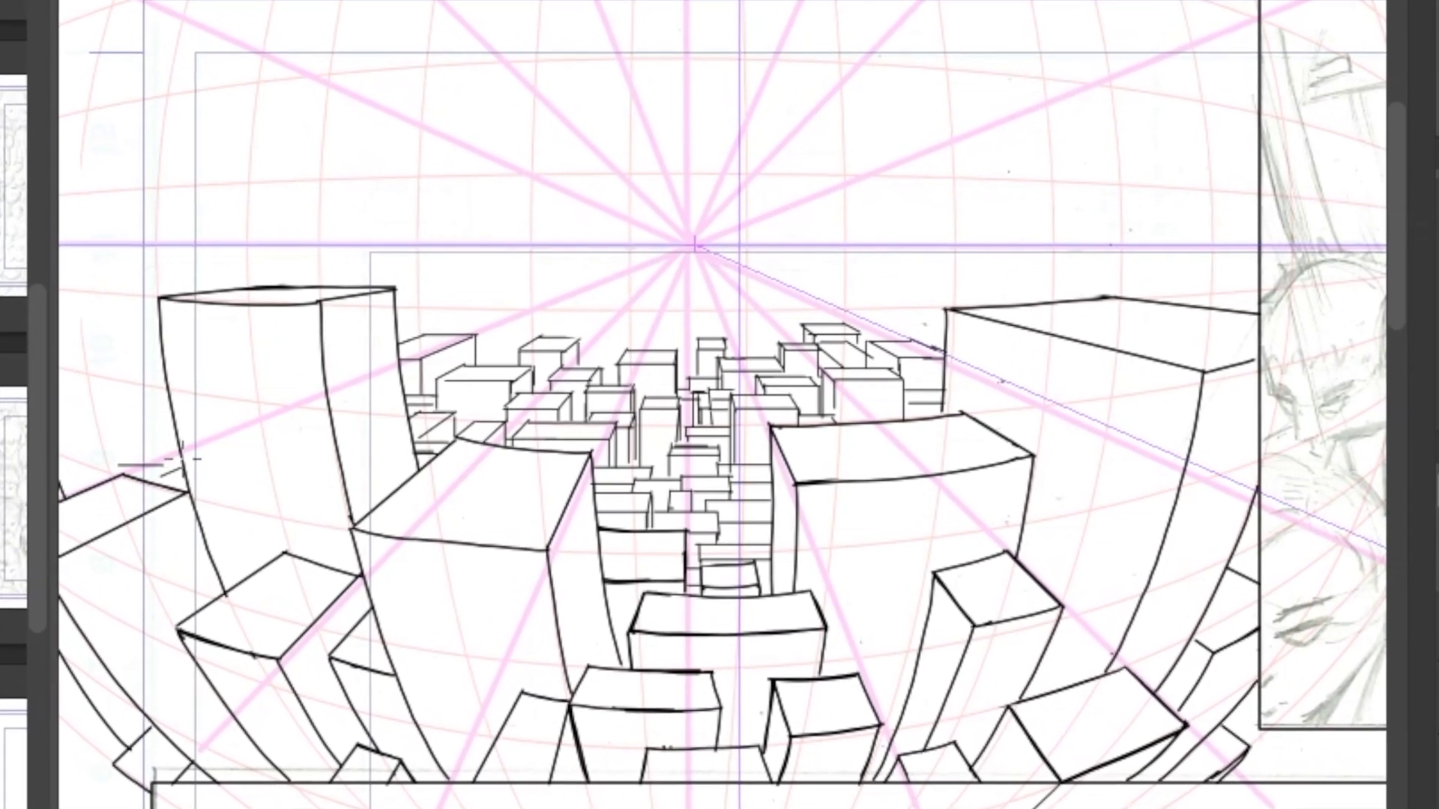
Step: Ink box-shaped building outlines at the panel's left edge, beside the tall left tower
left_click_drag(127, 467, 173, 449)
mouse_move(127, 468)
left_mouse_down()
mouse_move(179, 468)
mouse_move(172, 418)
left_mouse_up()
mouse_move(140, 427)
left_mouse_down()
mouse_move(140, 460)
mouse_move(277, 452)
mouse_move(203, 493)
left_mouse_up()
scroll(150, 434, "left", 3)
left_click_drag(249, 408, 249, 439)
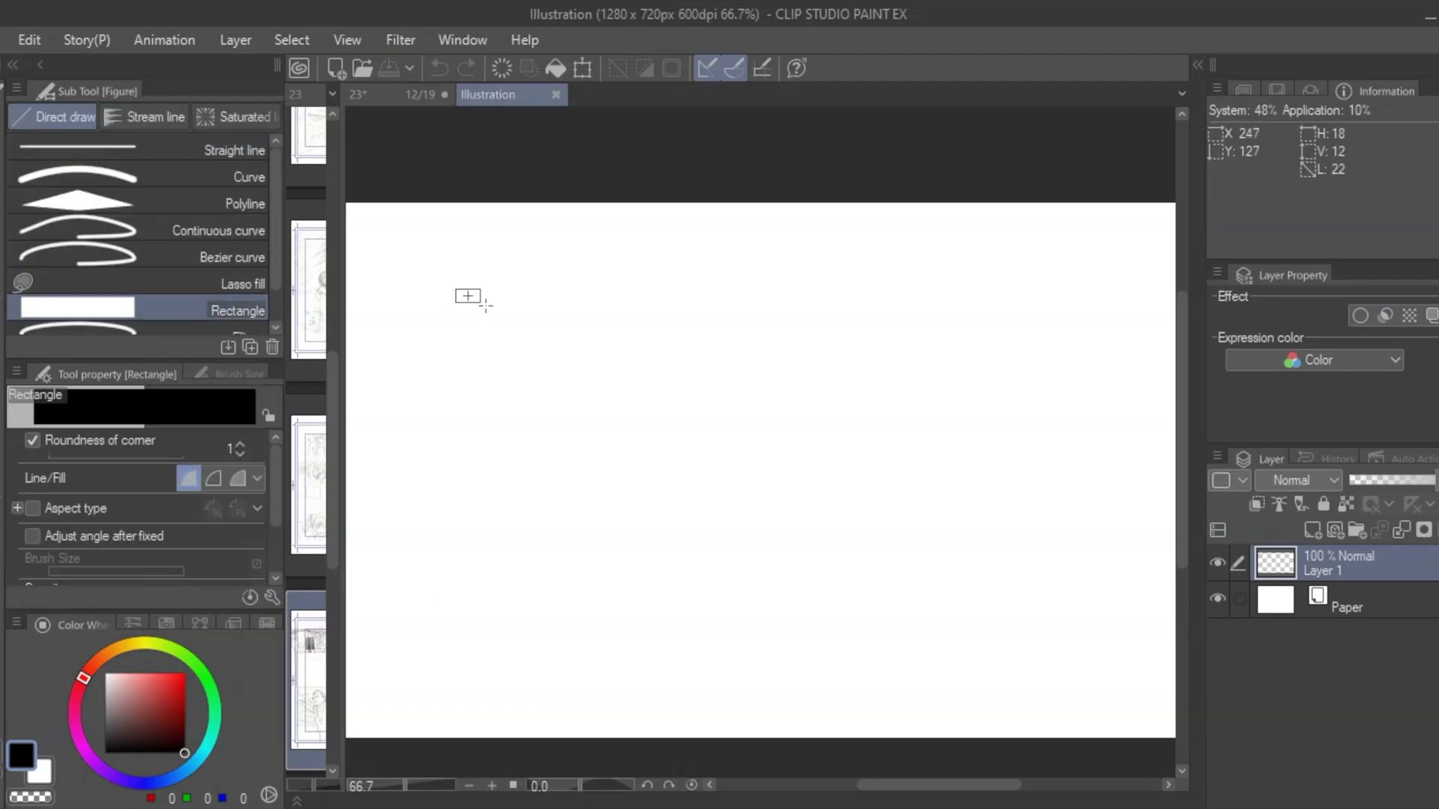
Step: Draw a filled black bar and cut it into seven windows with white size-20 Felt pen strokes along a vertical parallel line ruler
left_click_drag(861, 316, 860, 316)
key("p")
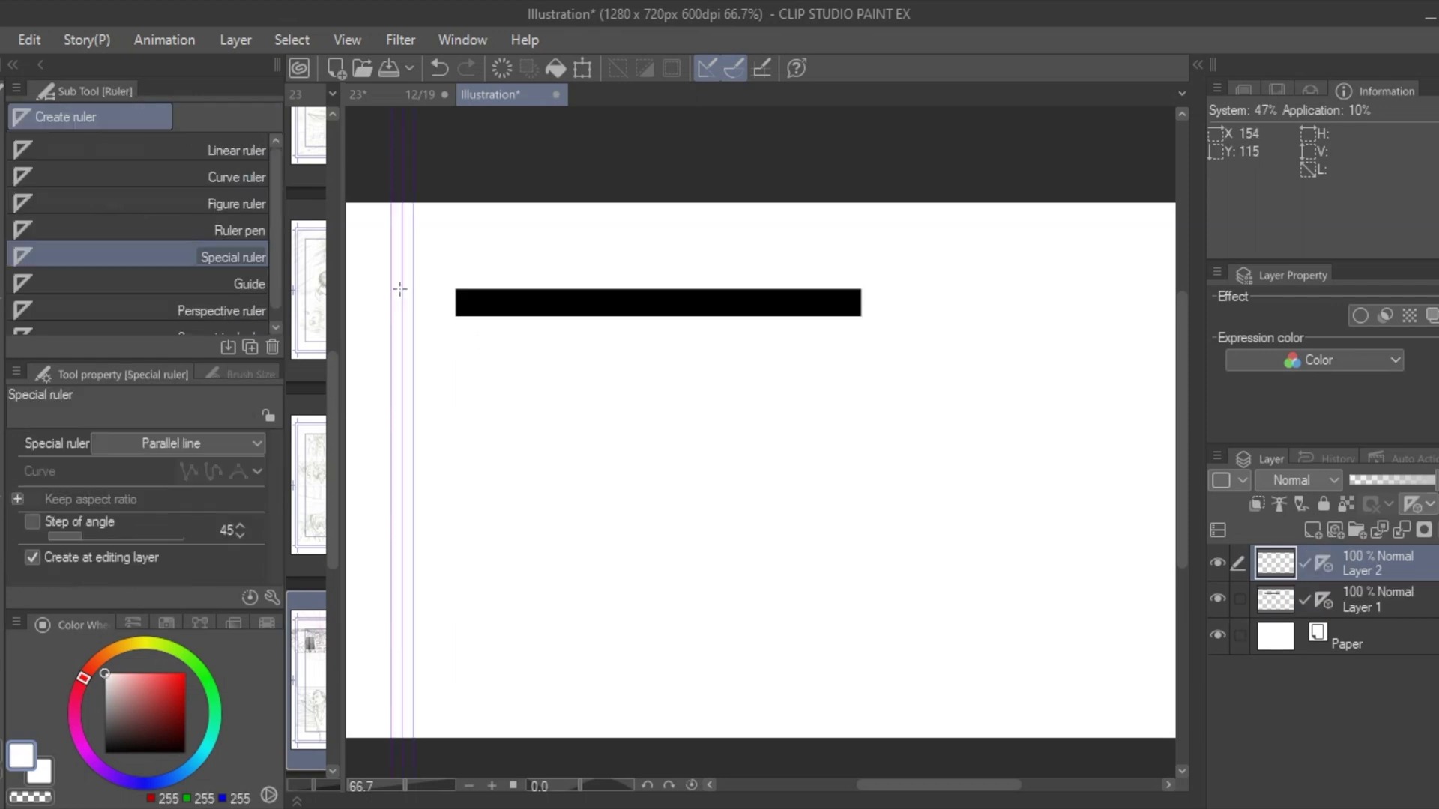
key("p")
key("x")
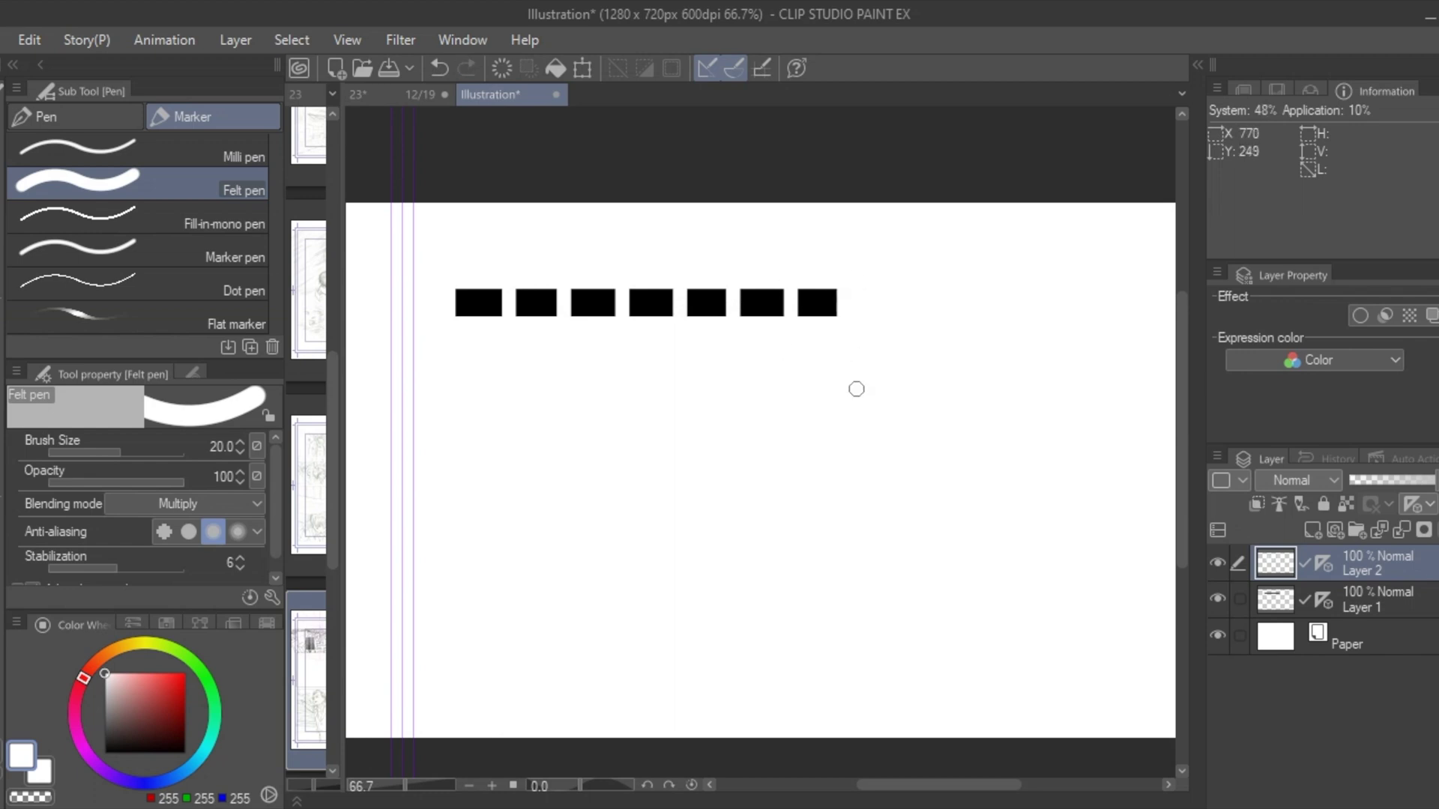
key("ctrl+e")
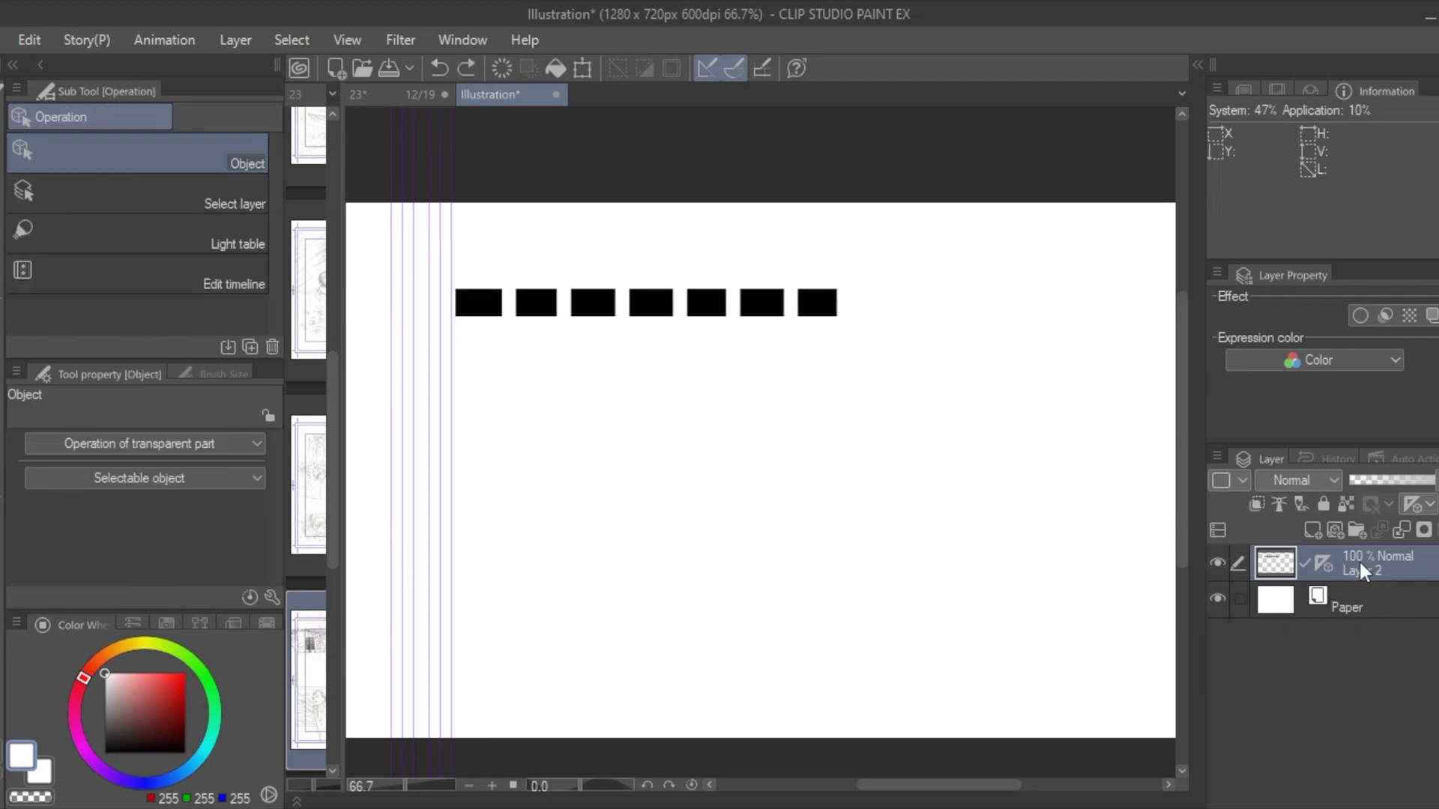
Step: Paste a copy of the window row directly below the original and merge the two layers
key("e")
key("ctrl+c")
key("ctrl+v")
left_click_drag(549, 308, 549, 343)
right_click(1368, 568)
left_click(1369, 571)
Step: Paste further copies of the window rows below until the grid has eight rows, merging the layers
key("m")
key("o")
key("ctrl+v")
left_click_drag(491, 307, 492, 437)
key("ctrl+e")
key("ctrl+v")
right_click(1384, 592)
left_click(1236, 713)
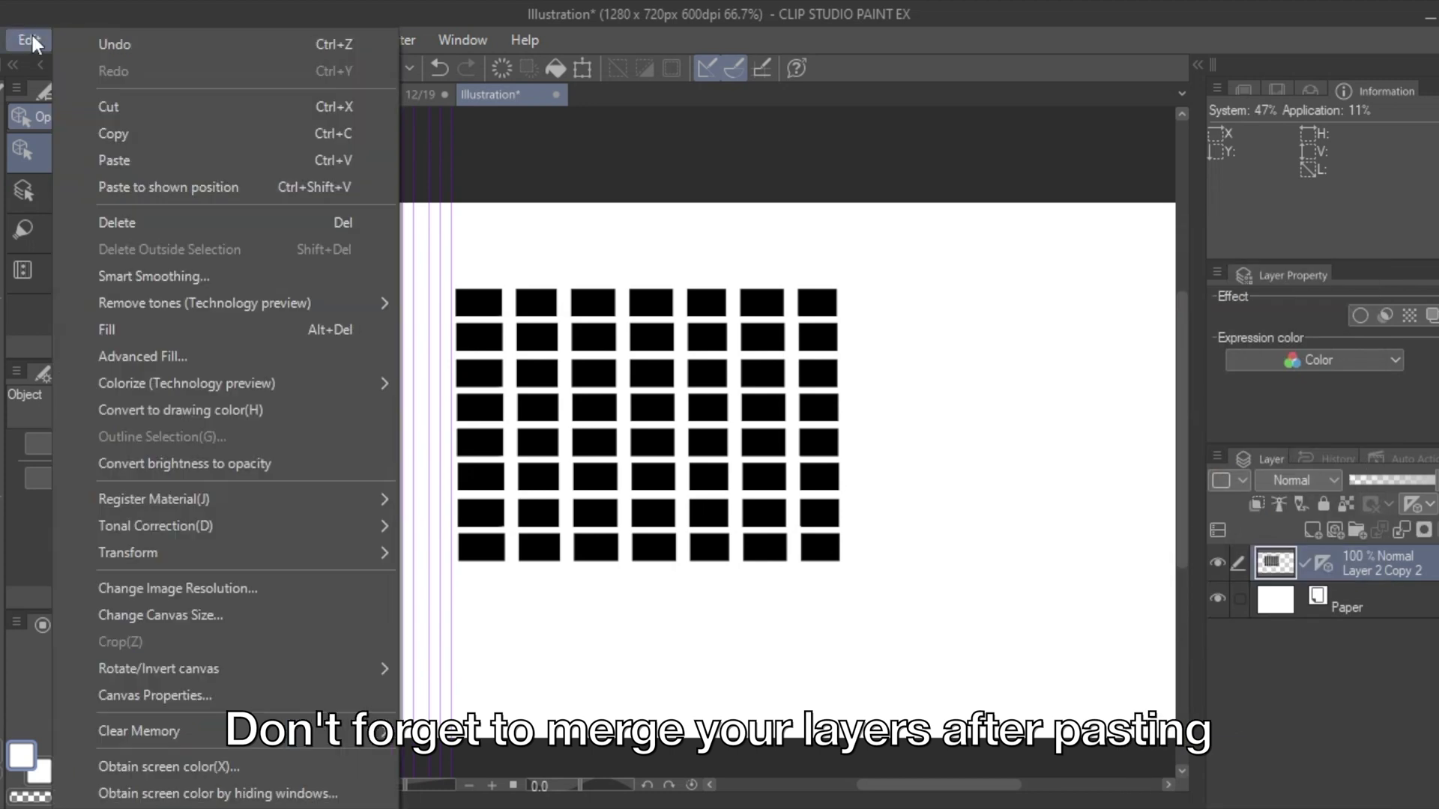
Step: Select the whole window grid and paste a copy to the right of the original
key("m")
left_click_drag(440, 263, 863, 581)
key("ctrl+v")
key("o")
left_click_drag(698, 312, 1019, 312)
Step: Shift the original window grid slightly left on its own layer and clear the selection
left_click(1358, 600)
left_click_drag(597, 408, 532, 410)
left_click(292, 41)
left_click(426, 107)
Step: Select the right-hand window grid and apply a Perspective transform that makes its right end recede
key("m")
left_click_drag(769, 271, 1171, 573)
left_click(32, 38)
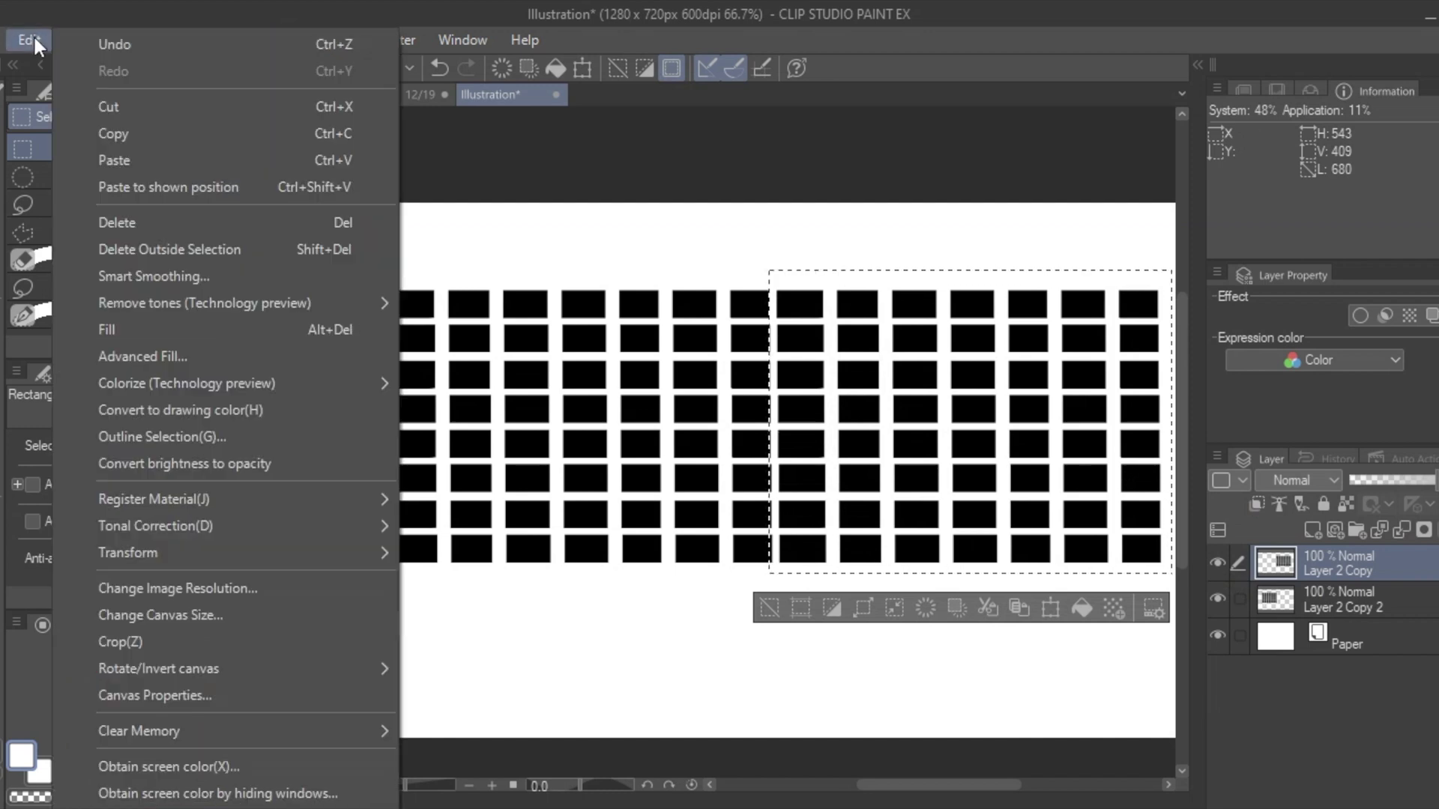
mouse_move(240, 554)
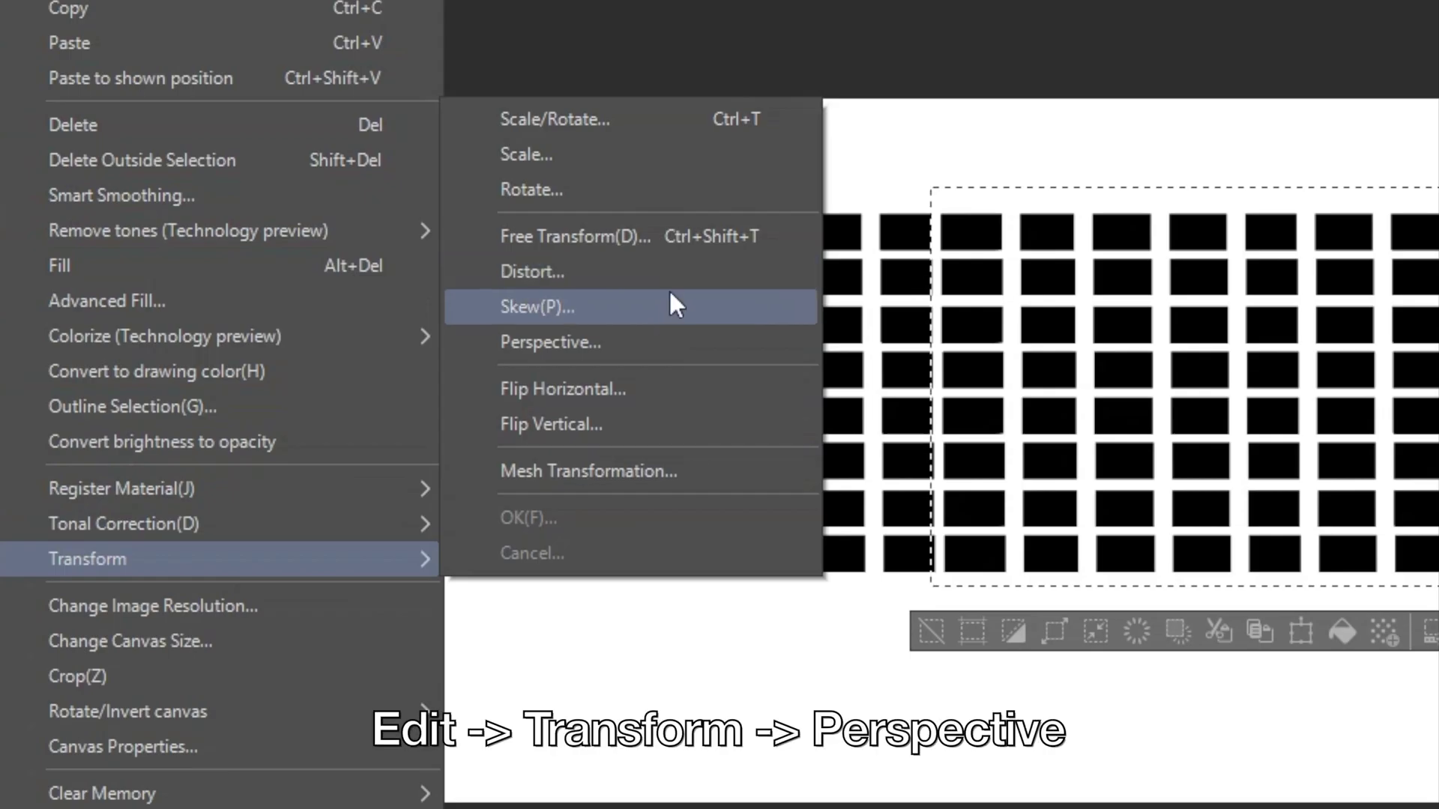
left_click(677, 341)
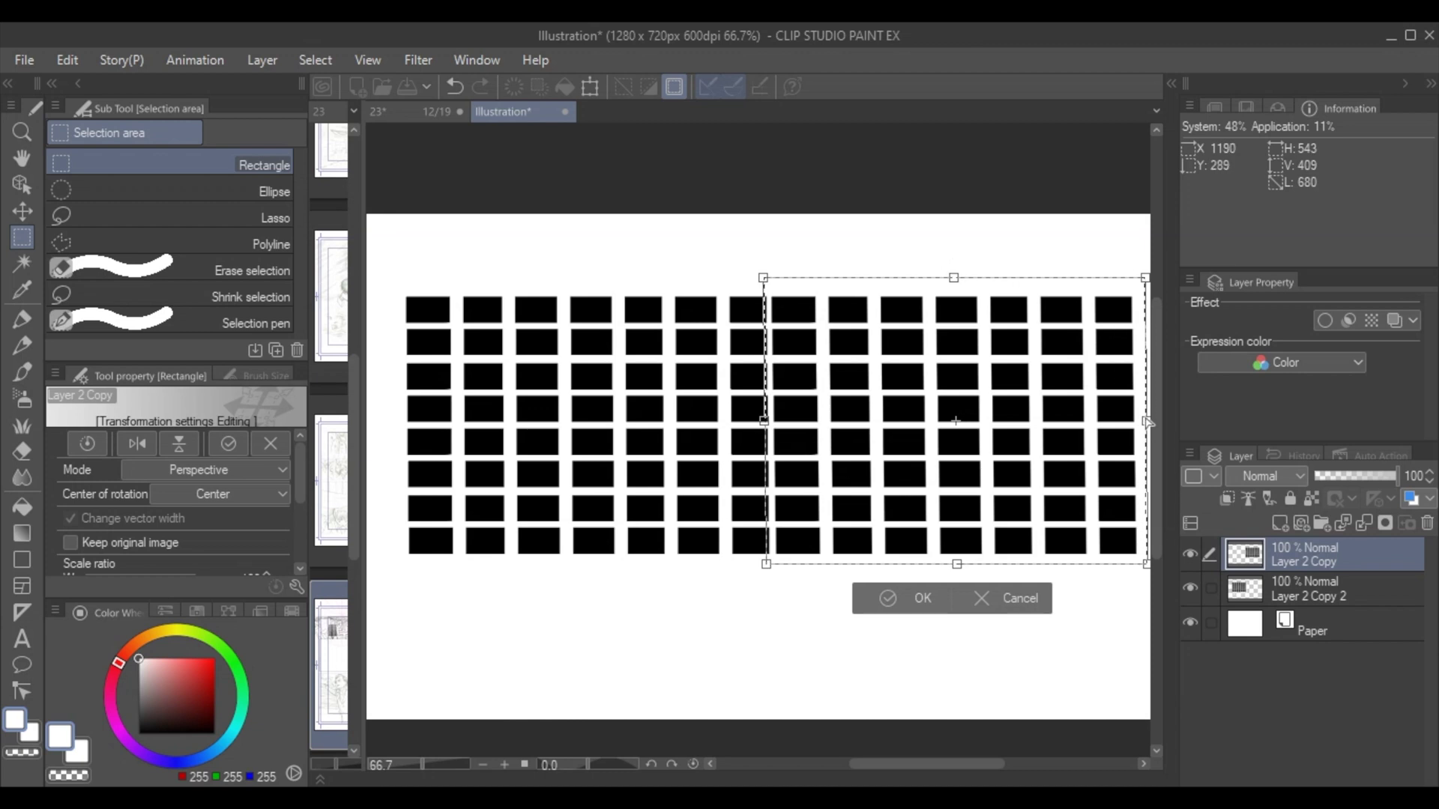
left_click_drag(1118, 324, 1060, 368)
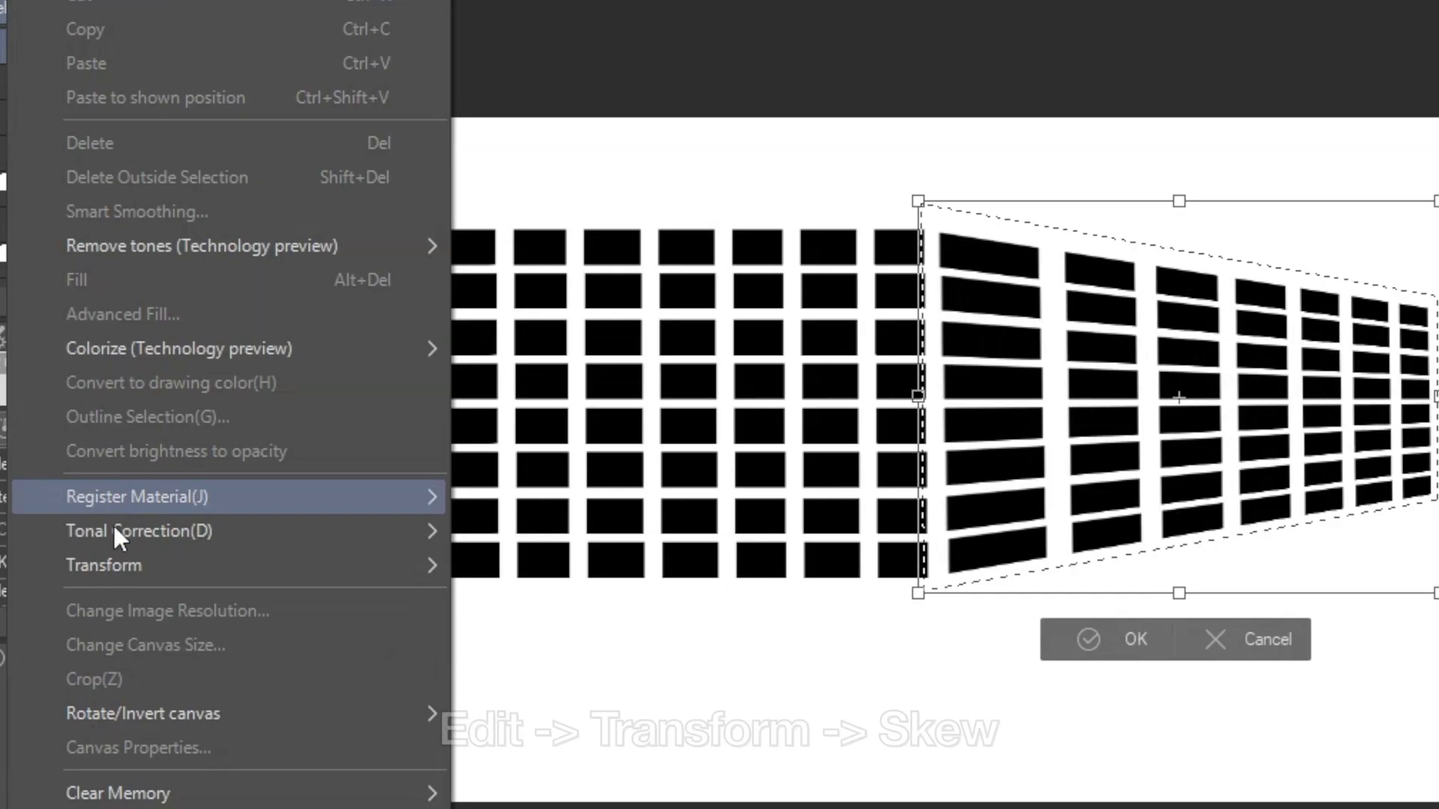
Step: Skew the right-hand window grid so its receding end drops, and distort it by pulling its corners
mouse_move(170, 575)
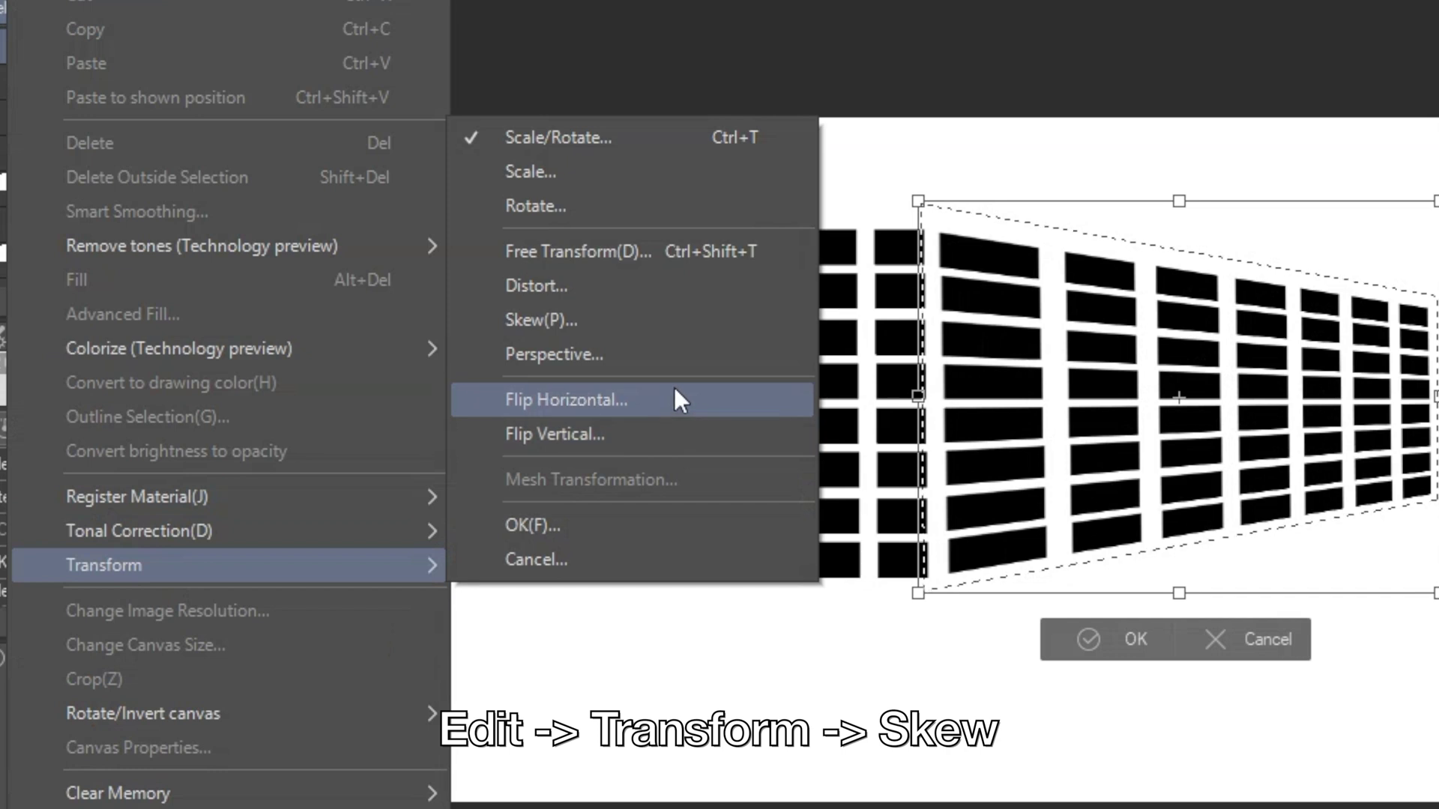
left_click(690, 321)
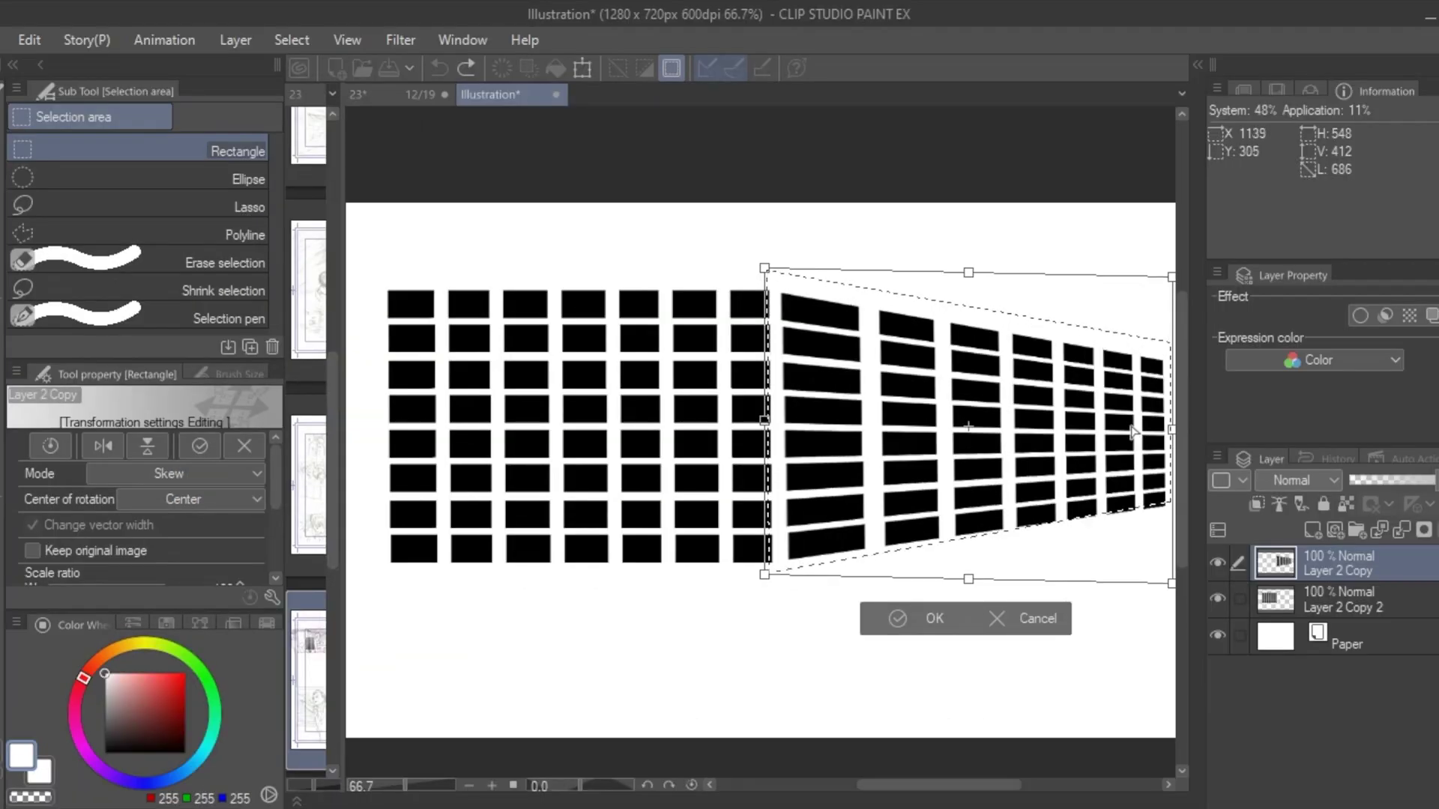
mouse_move(1140, 427)
left_mouse_down()
mouse_move(1140, 358)
mouse_move(1144, 401)
left_mouse_up()
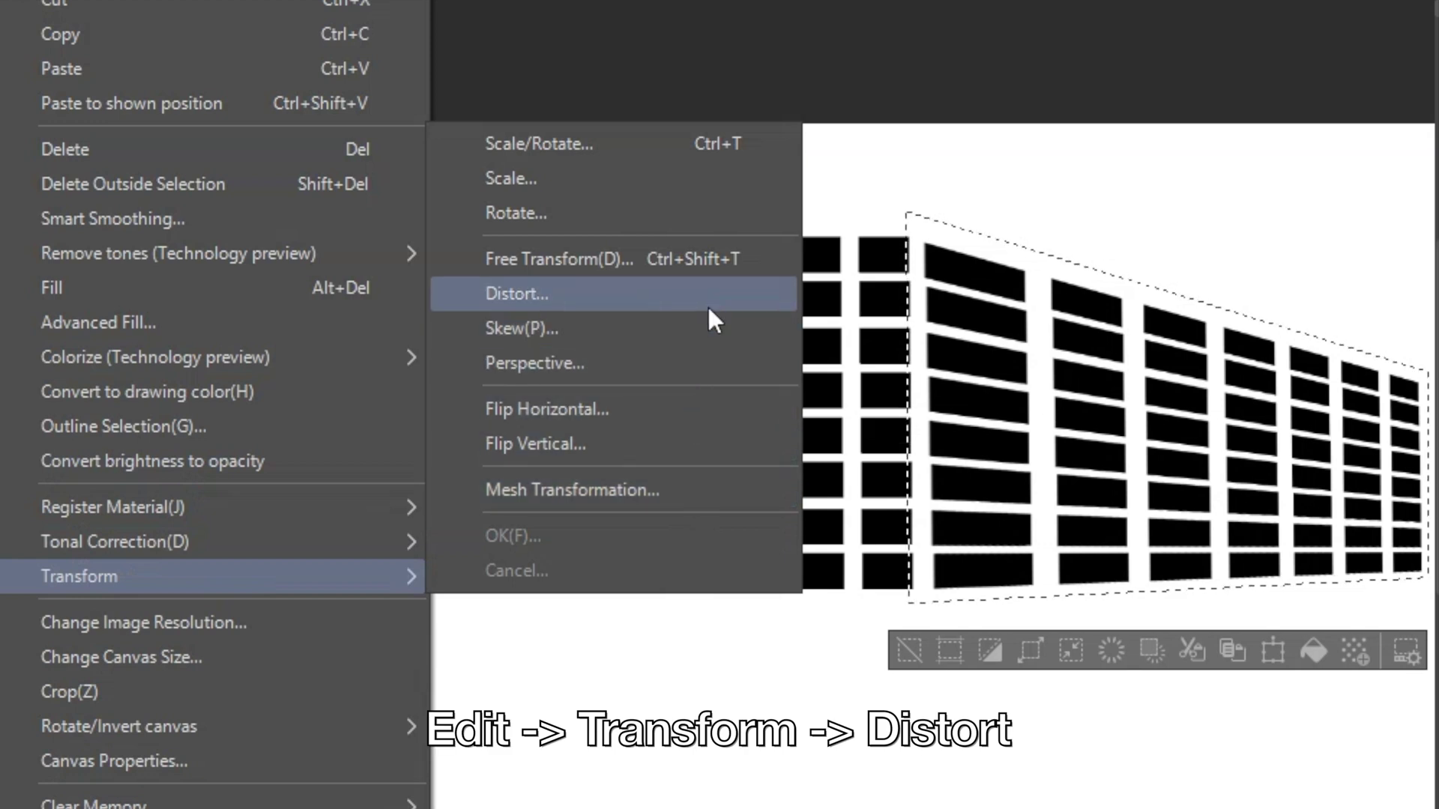
left_click(708, 298)
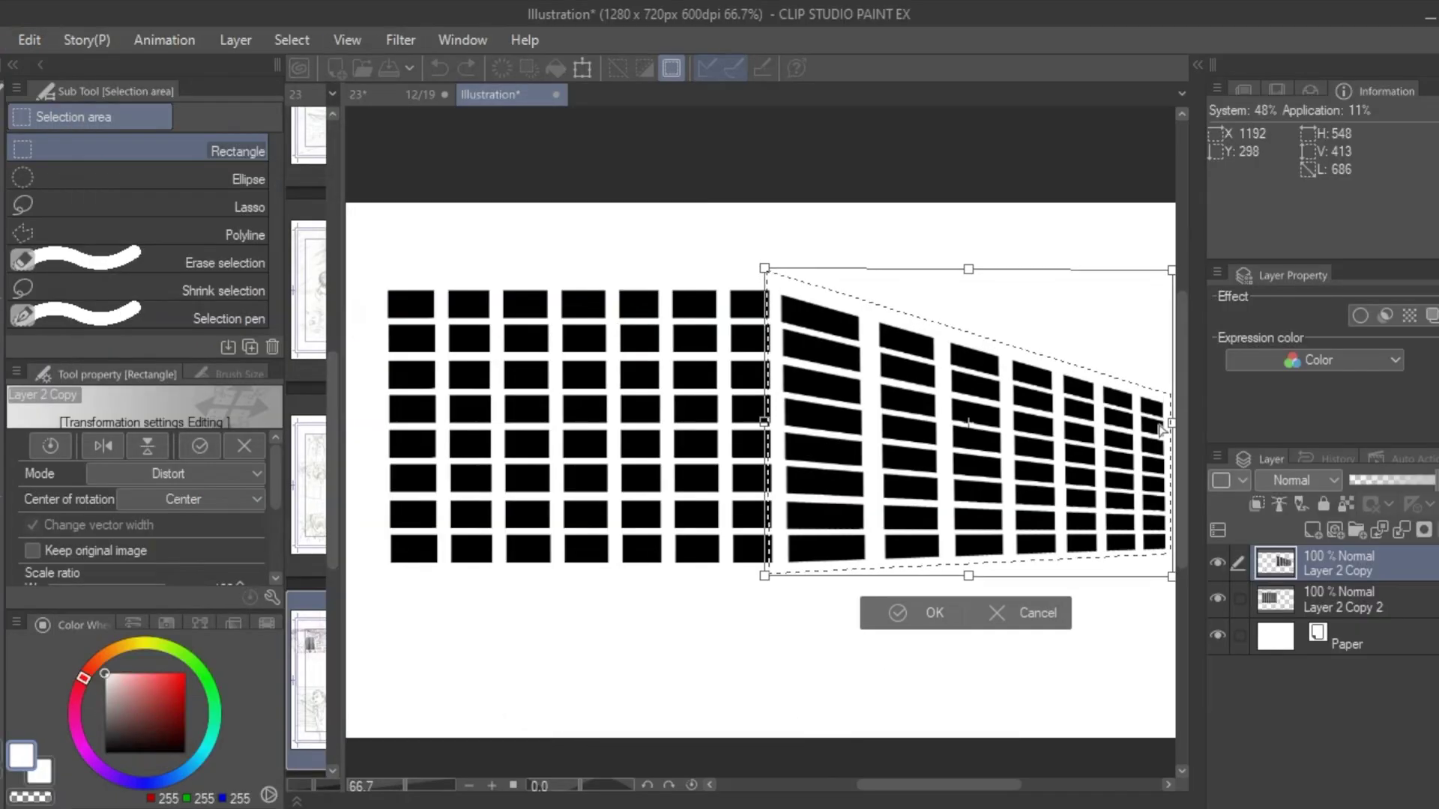
left_click_drag(1172, 574, 1079, 570)
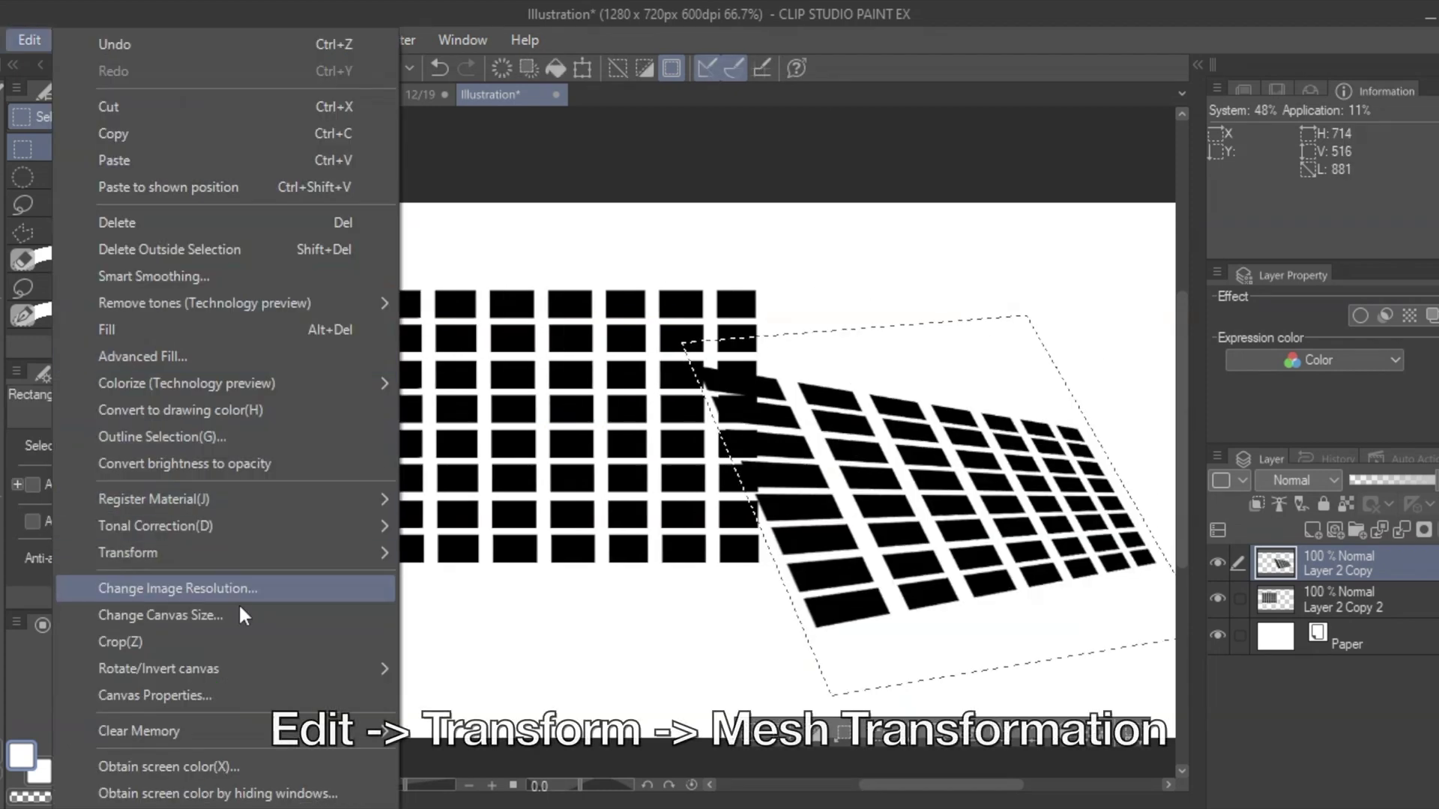
Step: Bend the right-hand window grid with Mesh Transformation by pulling its left edge inward and its inner lattice points to the left
mouse_move(254, 546)
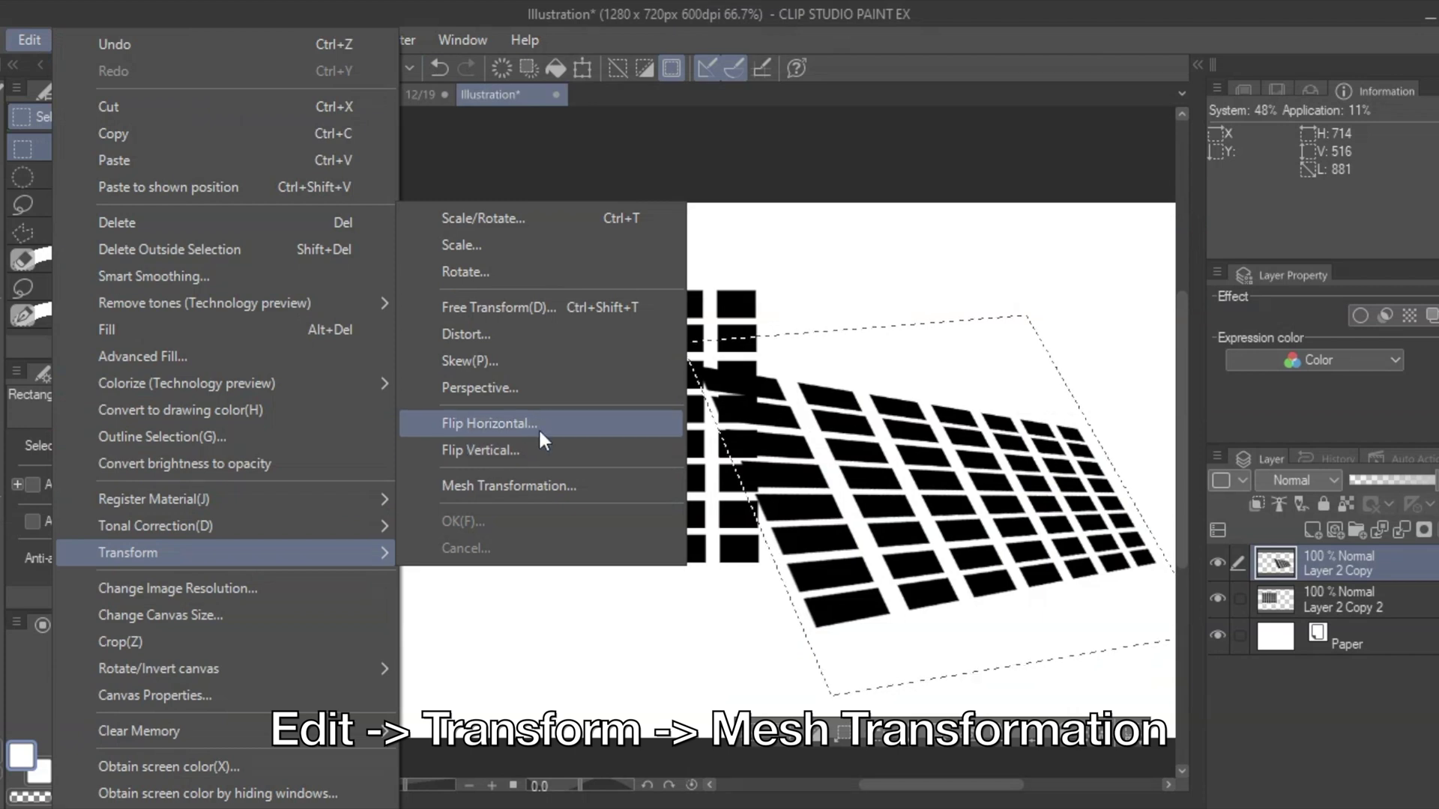
left_click(537, 485)
left_click_drag(680, 442, 826, 481)
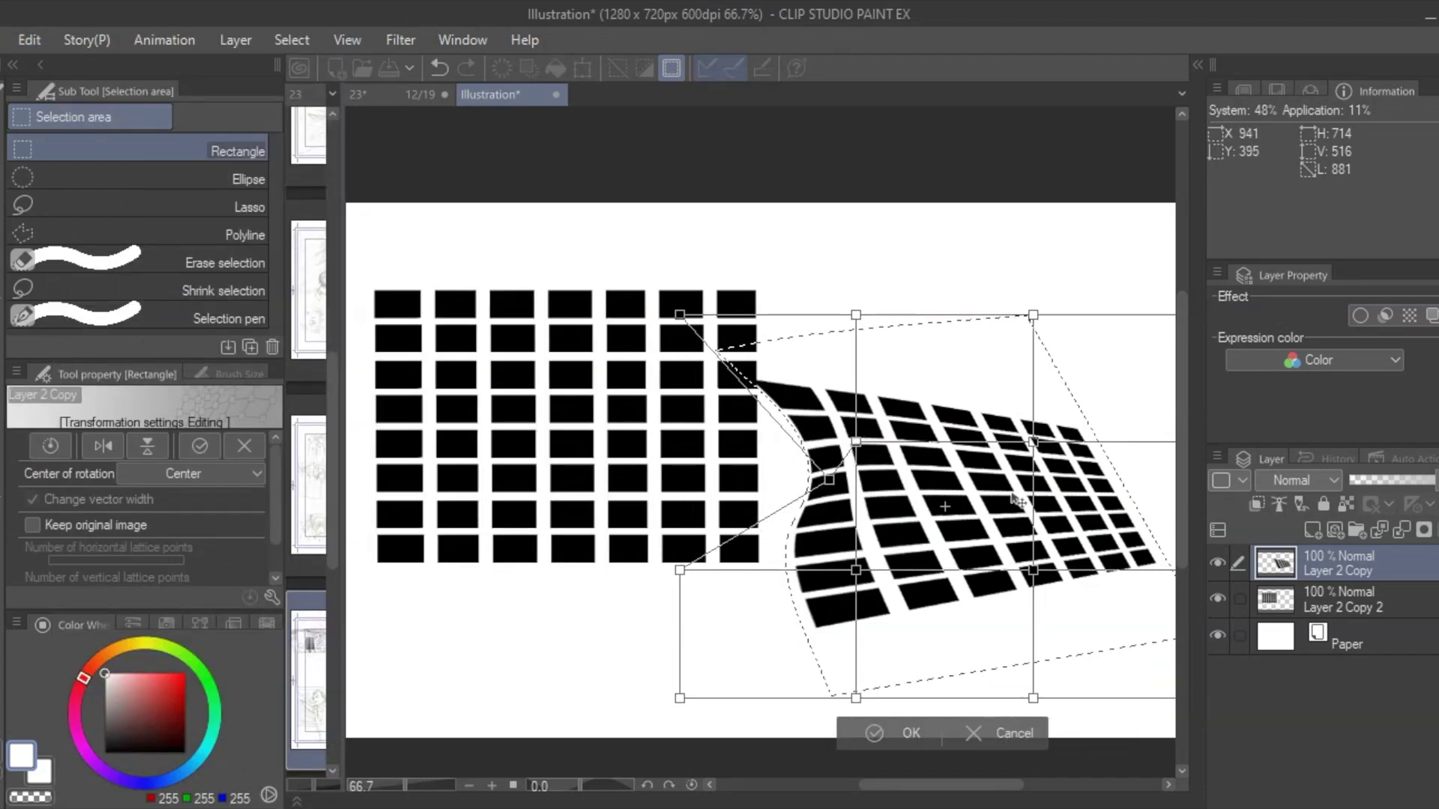
left_click_drag(933, 478, 931, 477)
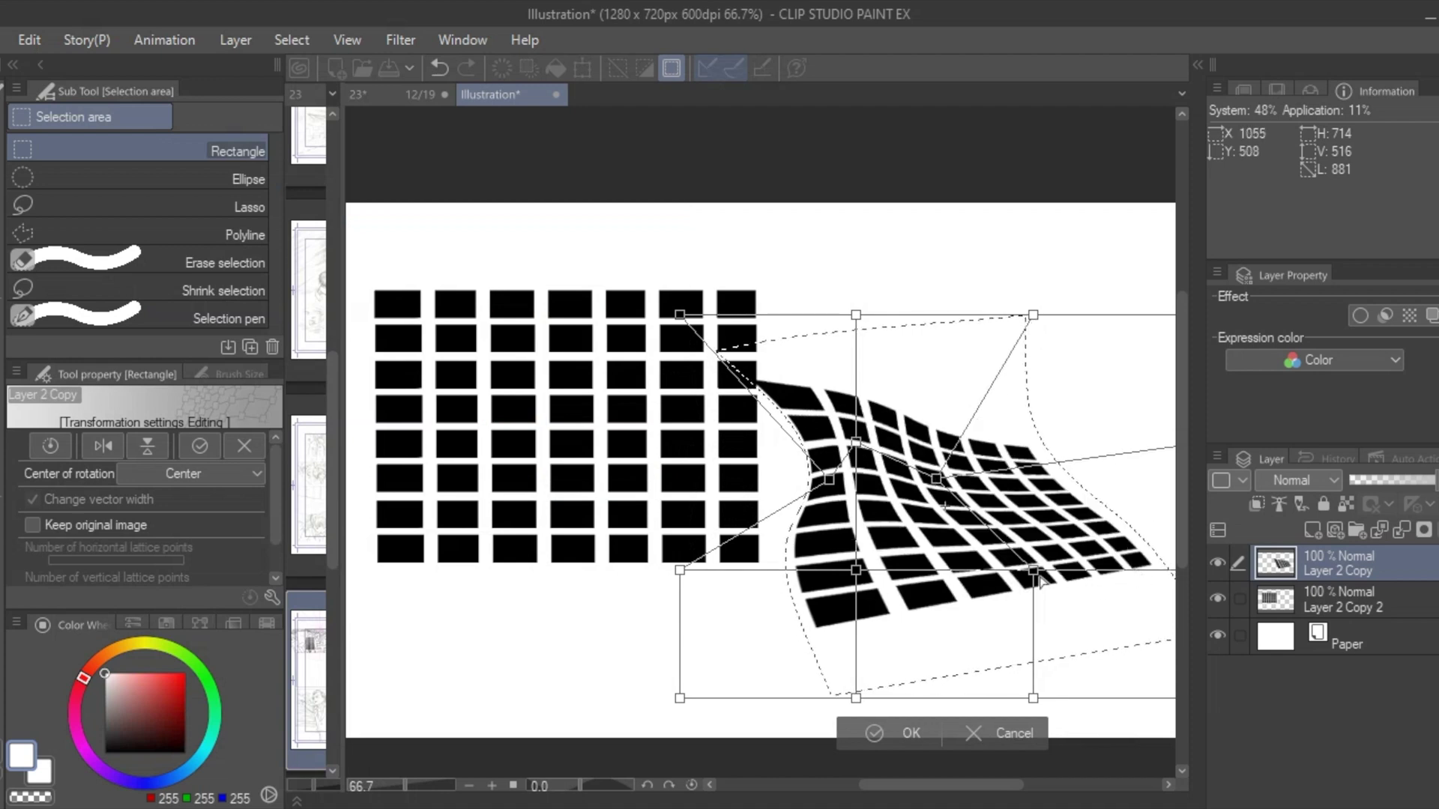
left_click_drag(941, 545, 936, 542)
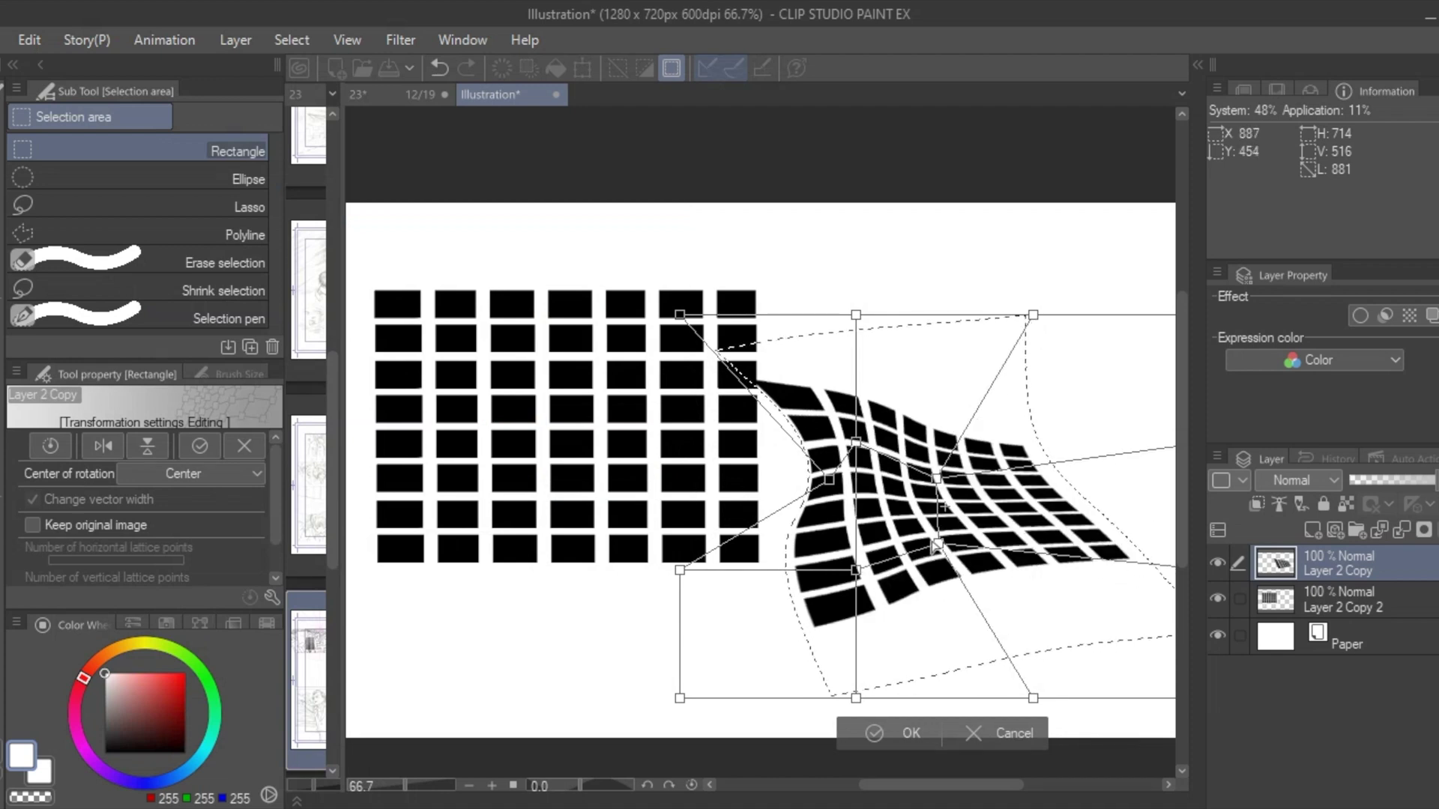
left_click(884, 728)
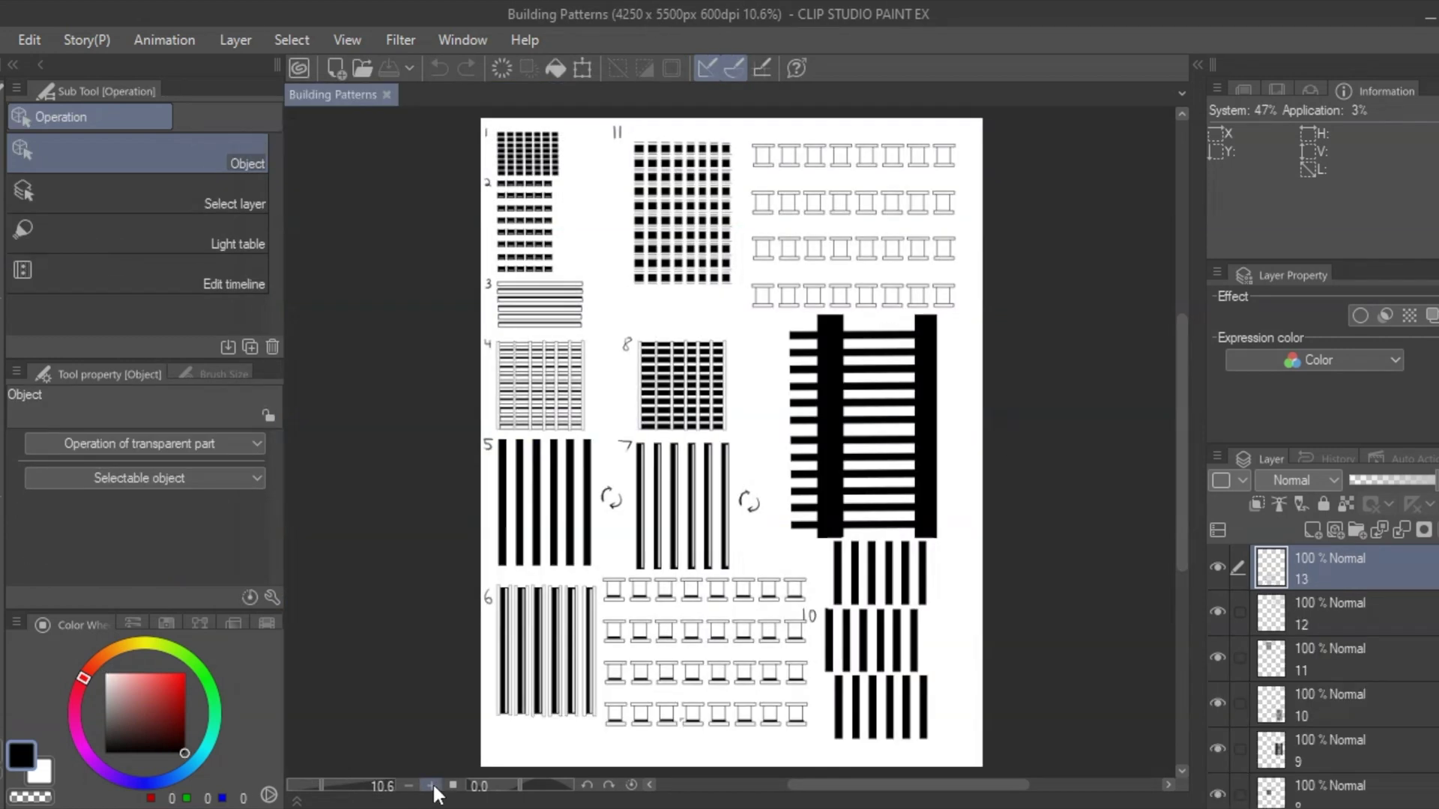
left_click(431, 785)
left_click(432, 785)
left_click_drag(333, 785, 327, 785)
left_click_drag(1188, 367, 1161, 273)
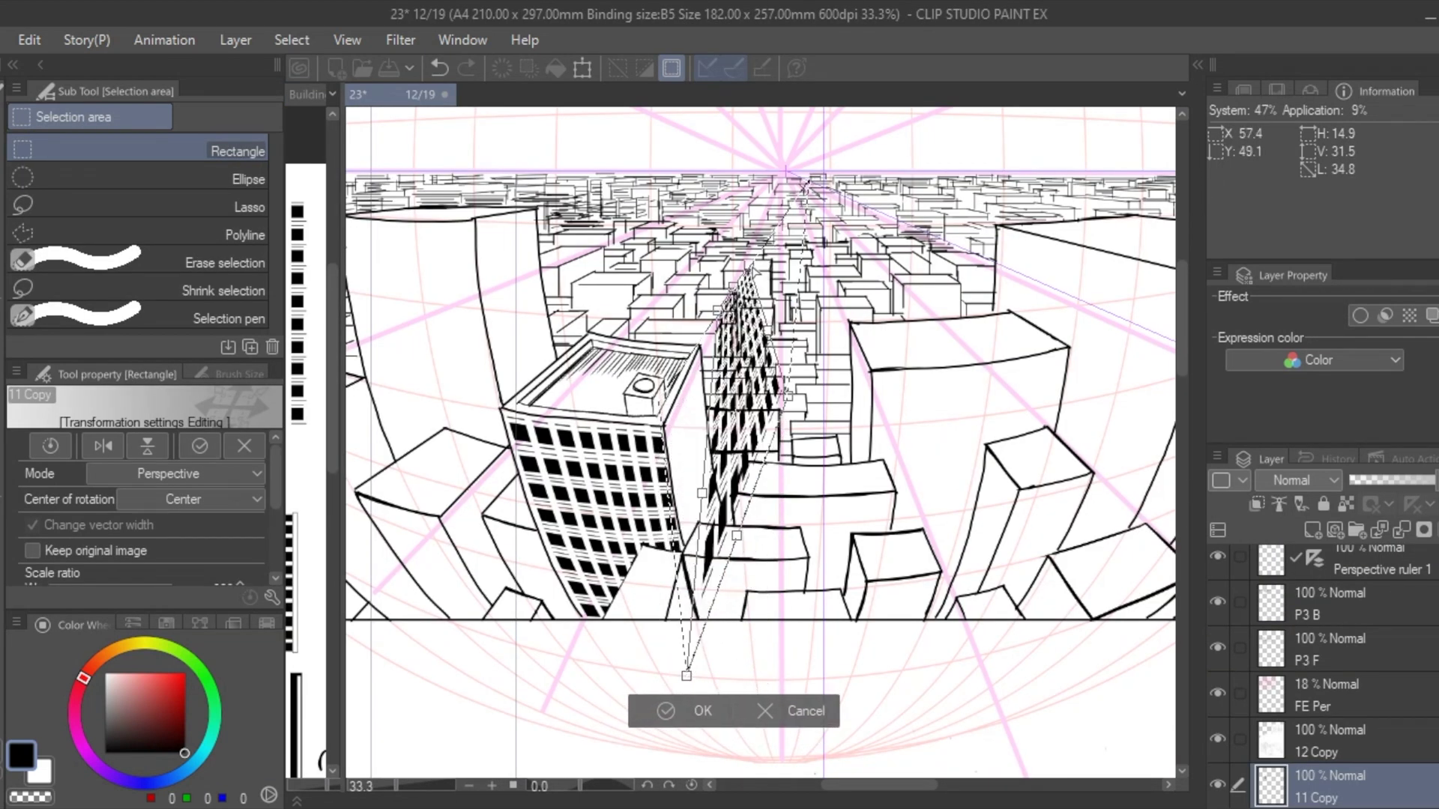
Step: Fit window pattern 11 Copy onto the right side wall of the detailed building with a Perspective transform
left_click_drag(752, 271, 713, 288)
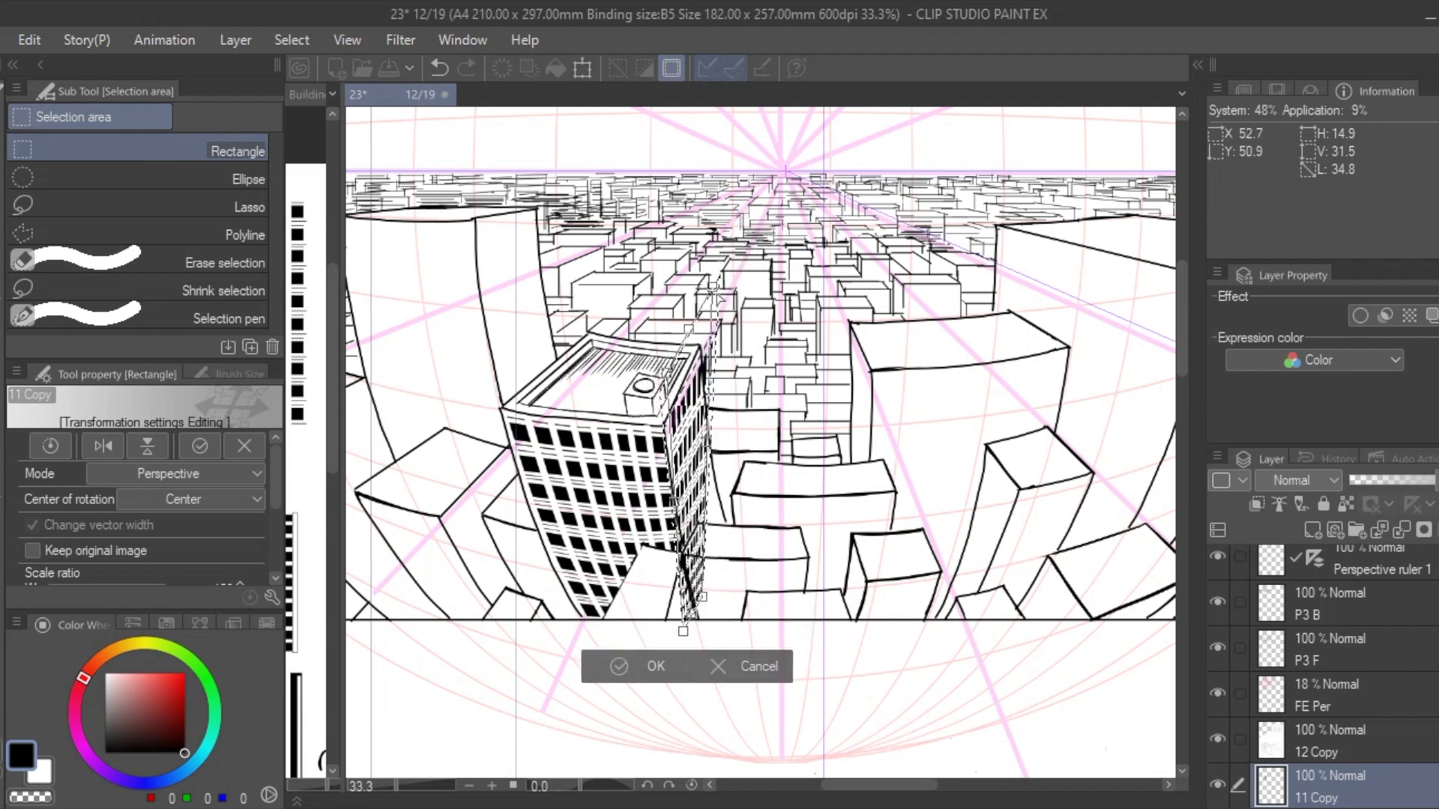
left_click_drag(701, 597, 699, 573)
key("Return")
key("e")
key("ctrl+d")
key("ctrl+z")
Step: Curve the 11 Copy window pattern to the building's bent right wall with Mesh Transformation
left_click(29, 40)
left_click(480, 798)
left_click_drag(718, 499, 728, 511)
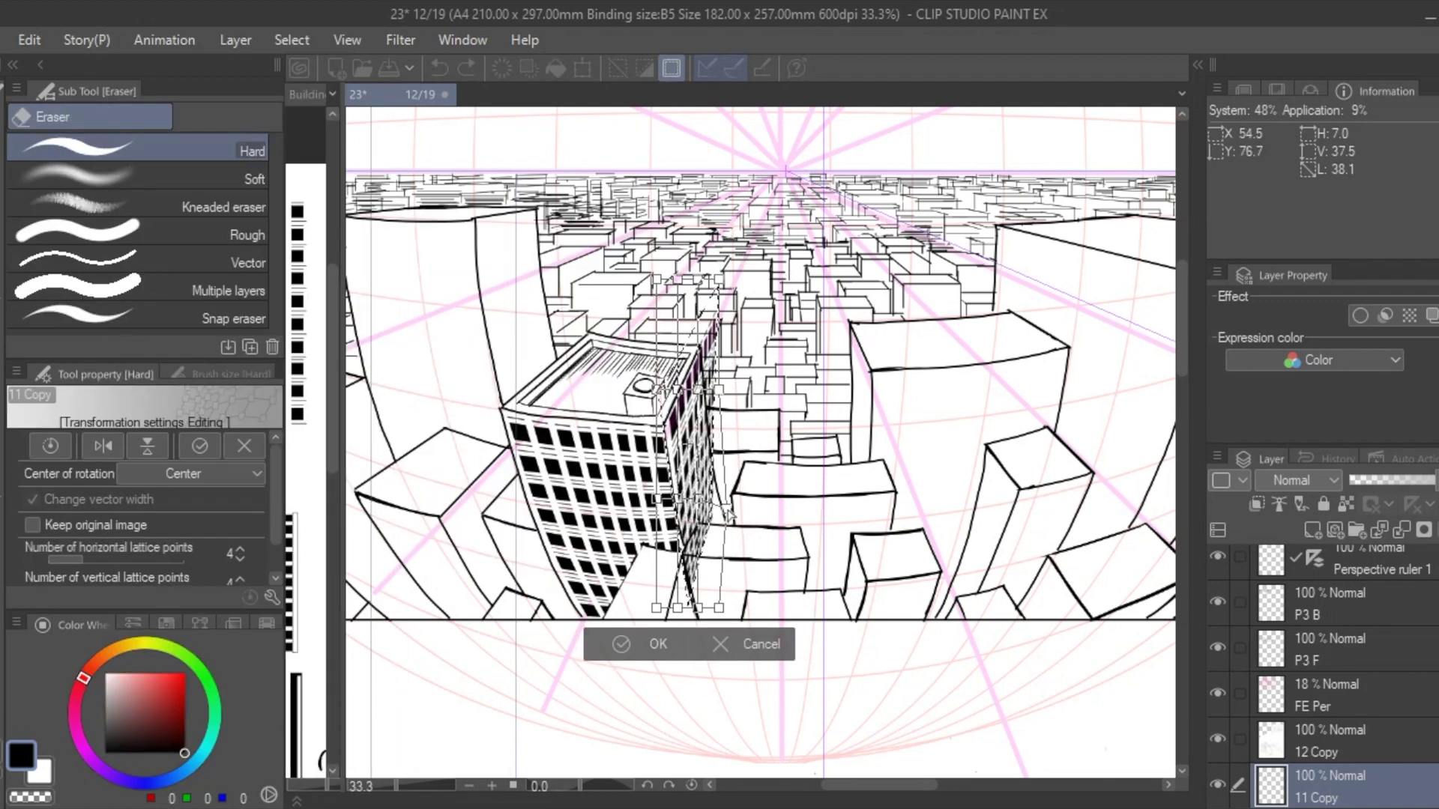
left_click(658, 695)
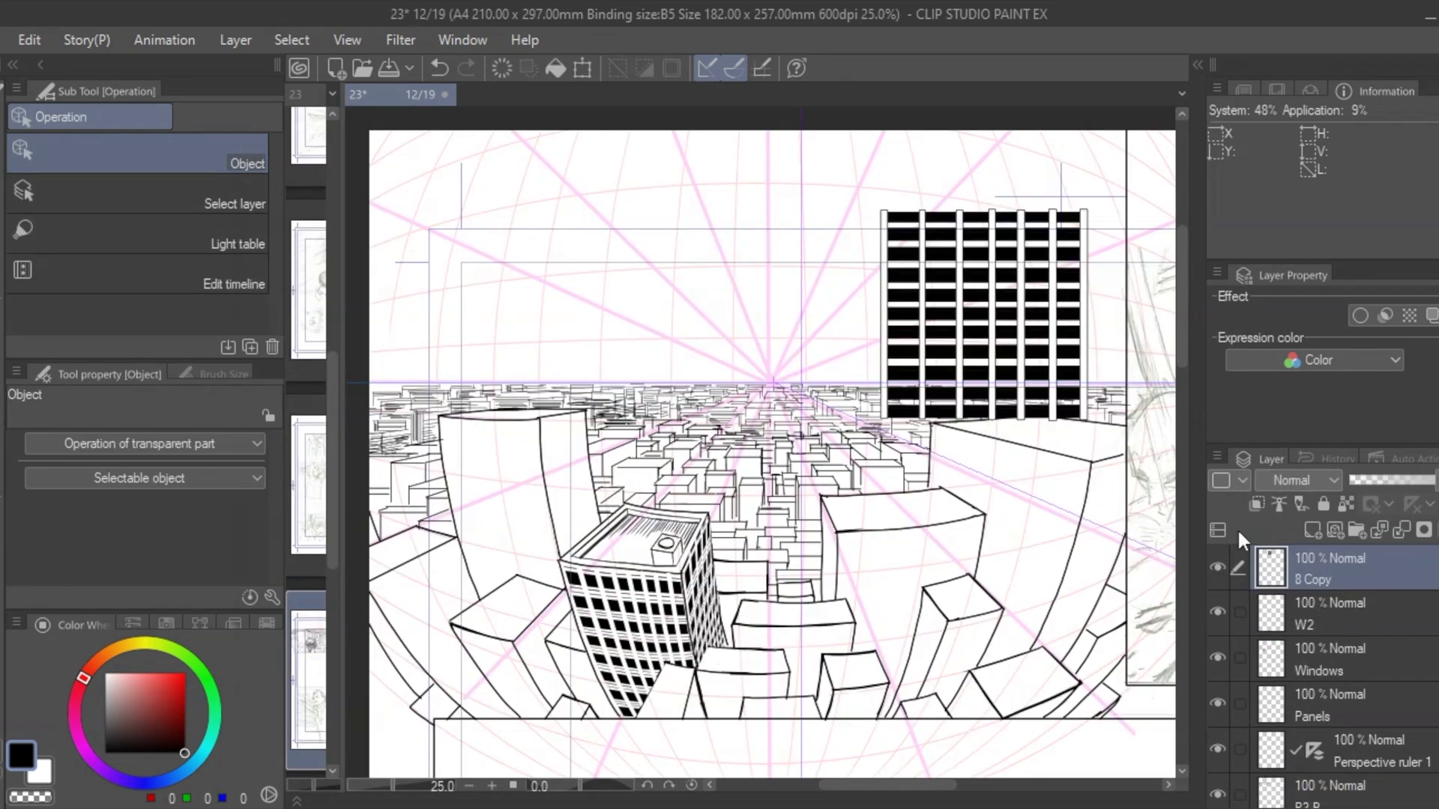
Step: Duplicate the 8 Copy window grid, place the copy beside the original, and narrow it by erasing its left columns
key("ctrl+c")
key("ctrl+v")
left_click_drag(940, 225, 715, 223, "ctrl")
left_click_drag(631, 173, 730, 429)
key("e")
left_click_drag(699, 241, 697, 390)
key("ctrl+d")
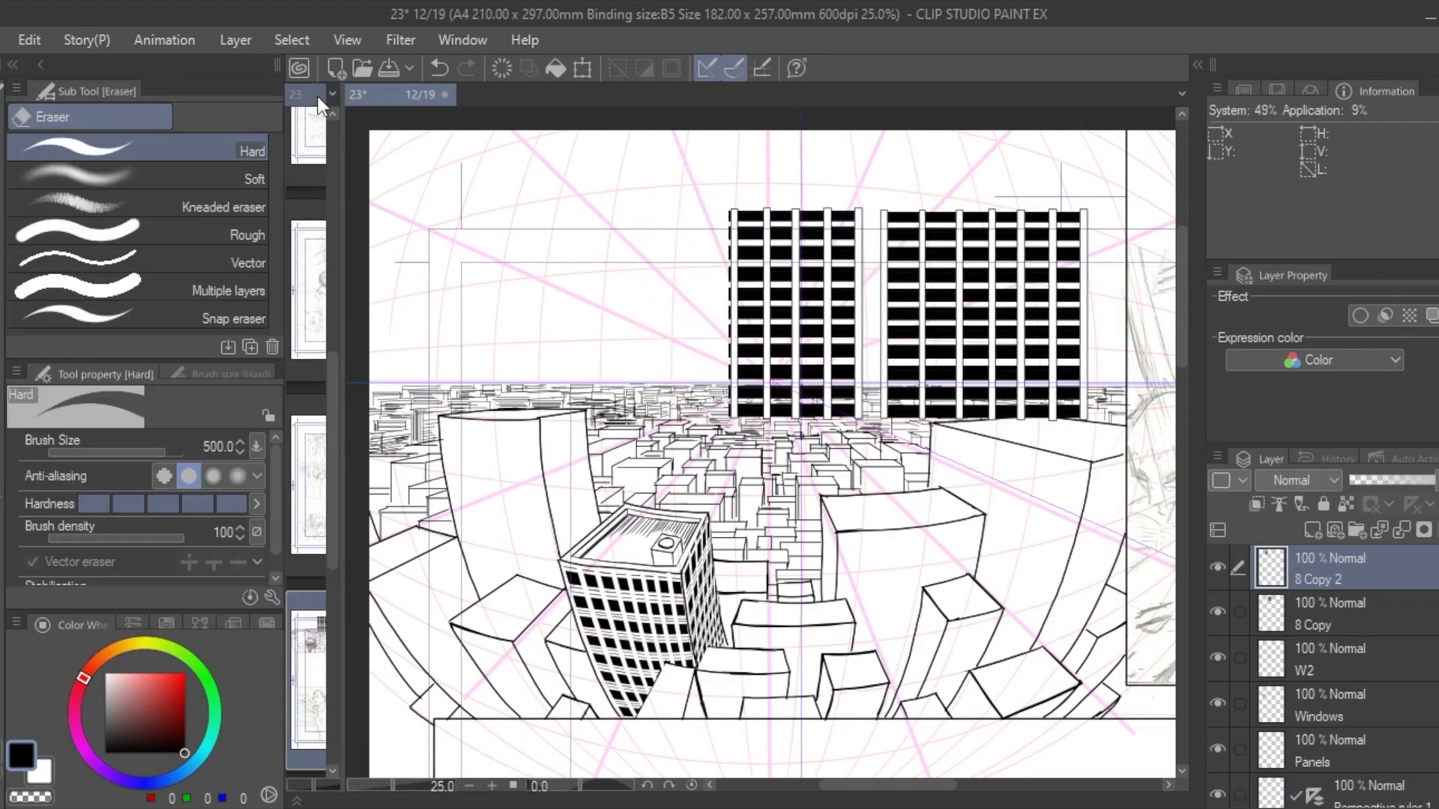
Step: Move the wider 8 Copy window grid down over the middle building's front wall and marquee the grid with a rectangular selection
left_click_drag(909, 237, 866, 561, "ctrl")
key("m")
left_click_drag(1050, 748, 822, 519)
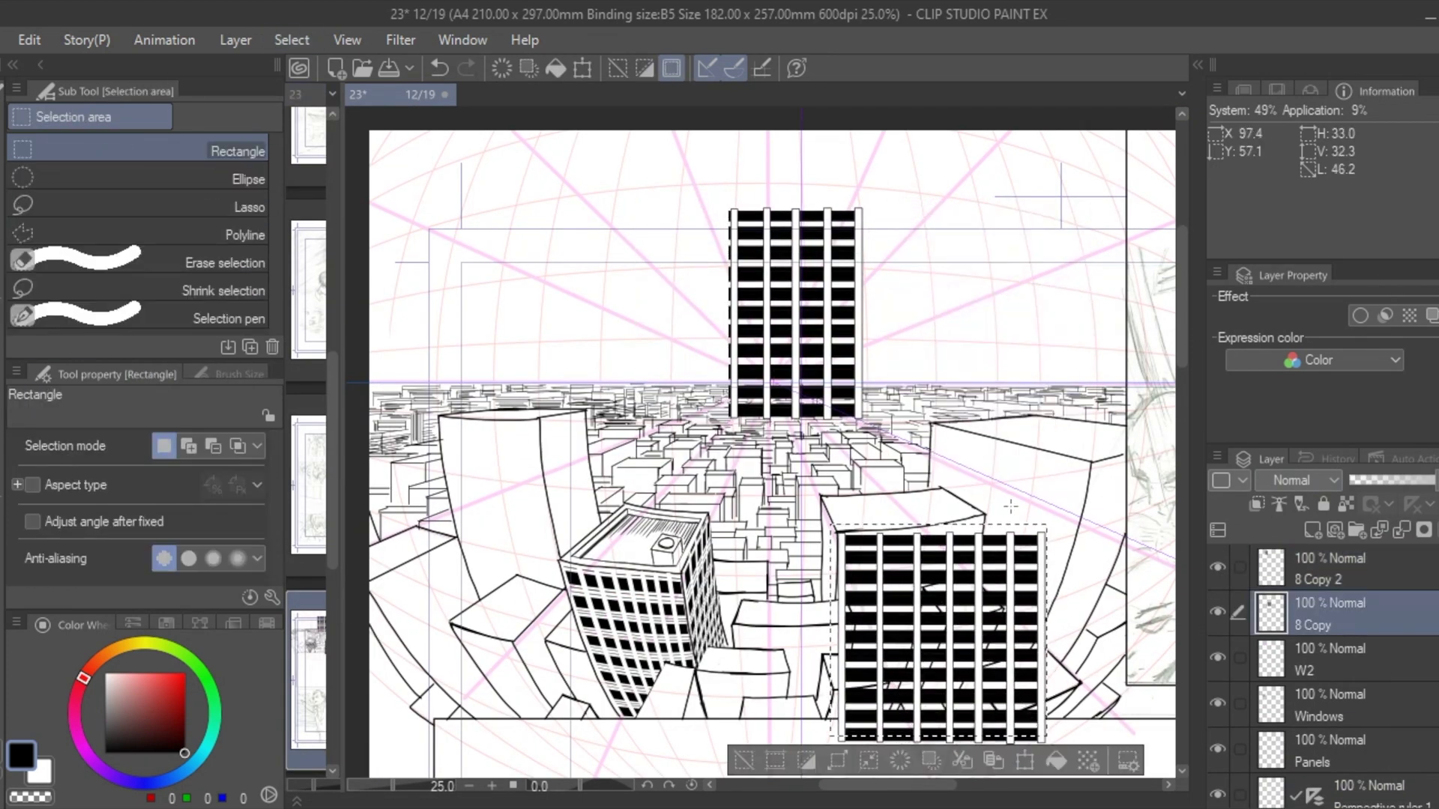
key("ctrl+d")
Step: Turn off Perspective ruler 1, and scale the 8 Copy window grid down to the size of the middle building's front wall
left_click(1316, 796)
right_click(1316, 796)
left_click(1317, 616)
left_click(1313, 604)
key("ctrl+t")
left_click_drag(1062, 756, 995, 690)
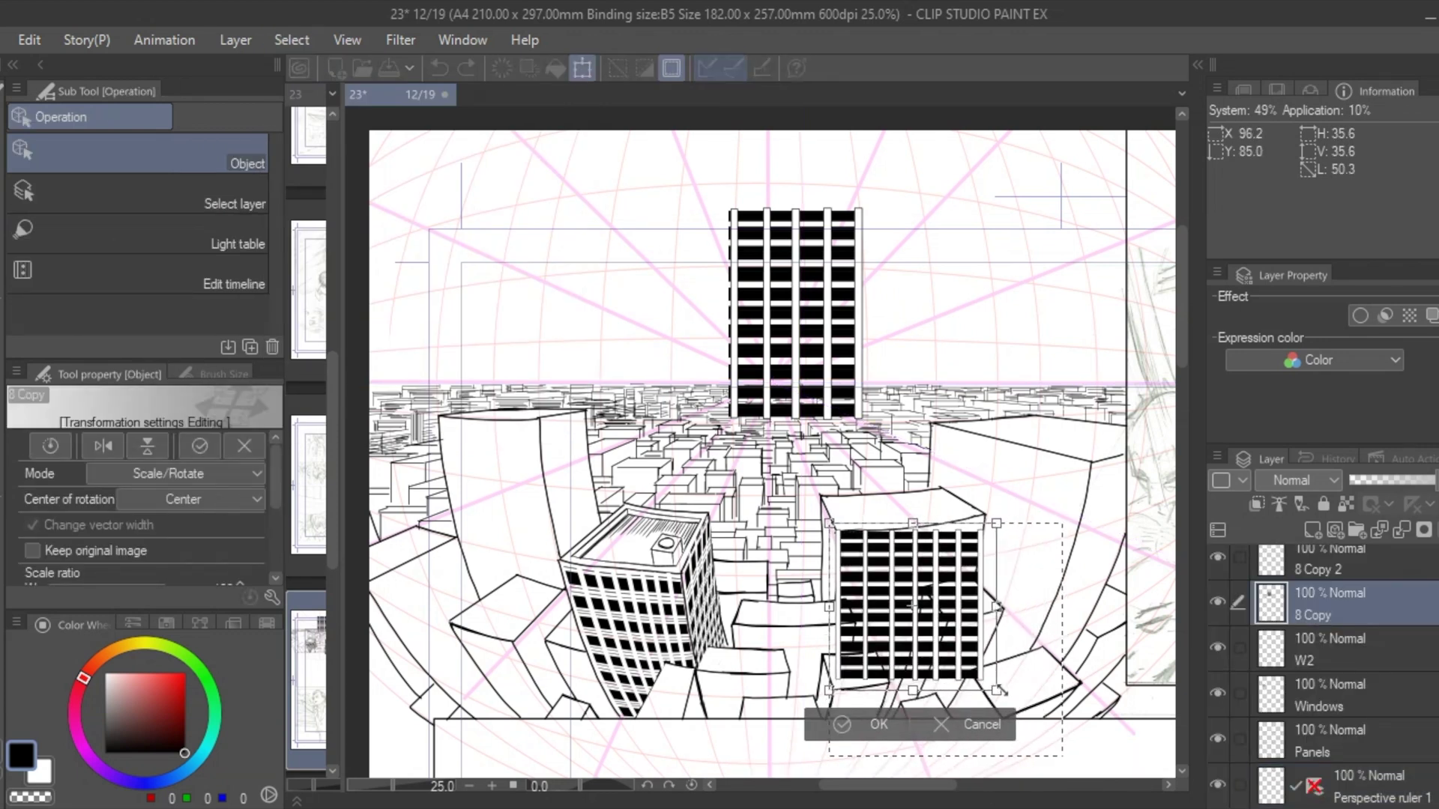
left_click(871, 725)
Step: Bend the 8 Copy grid to the middle building's curved front wall with Mesh Transformation and erase the windows covering the foreground block
left_click(29, 41)
mouse_move(75, 517)
left_click(450, 730)
left_click_drag(941, 523, 886, 519)
left_click_drag(941, 579, 944, 571)
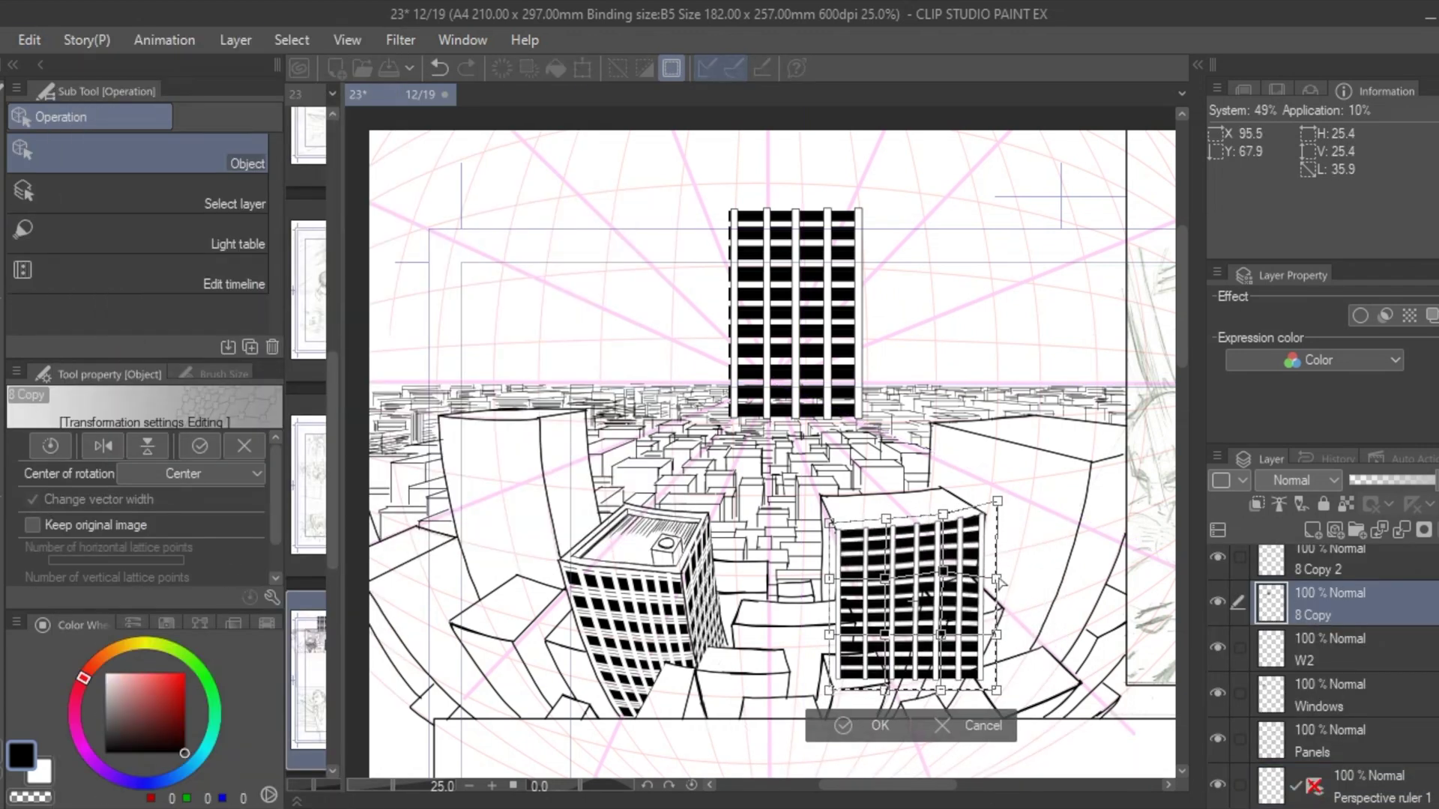
left_click_drag(997, 637, 952, 638)
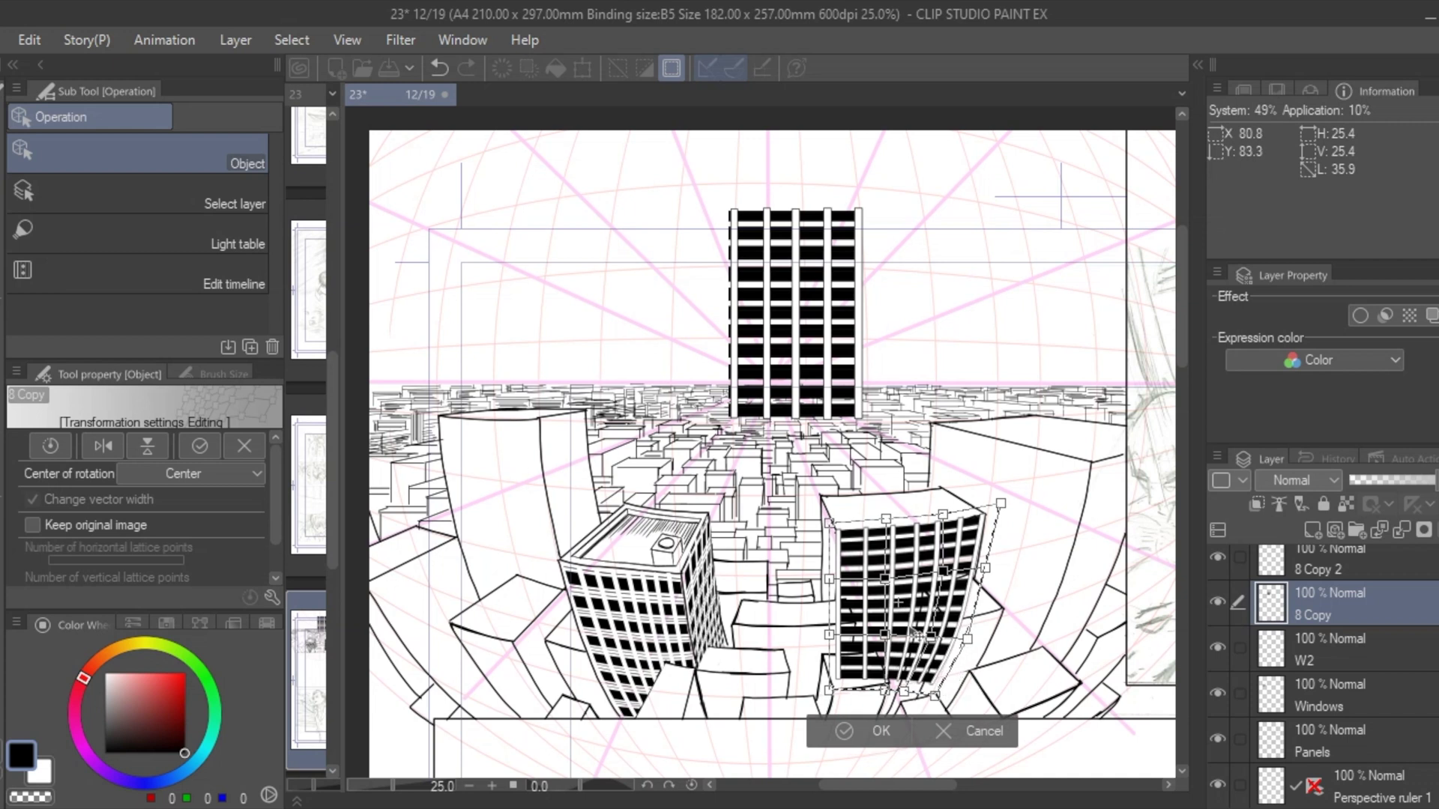
key("Return")
key("e")
left_click(1392, 480)
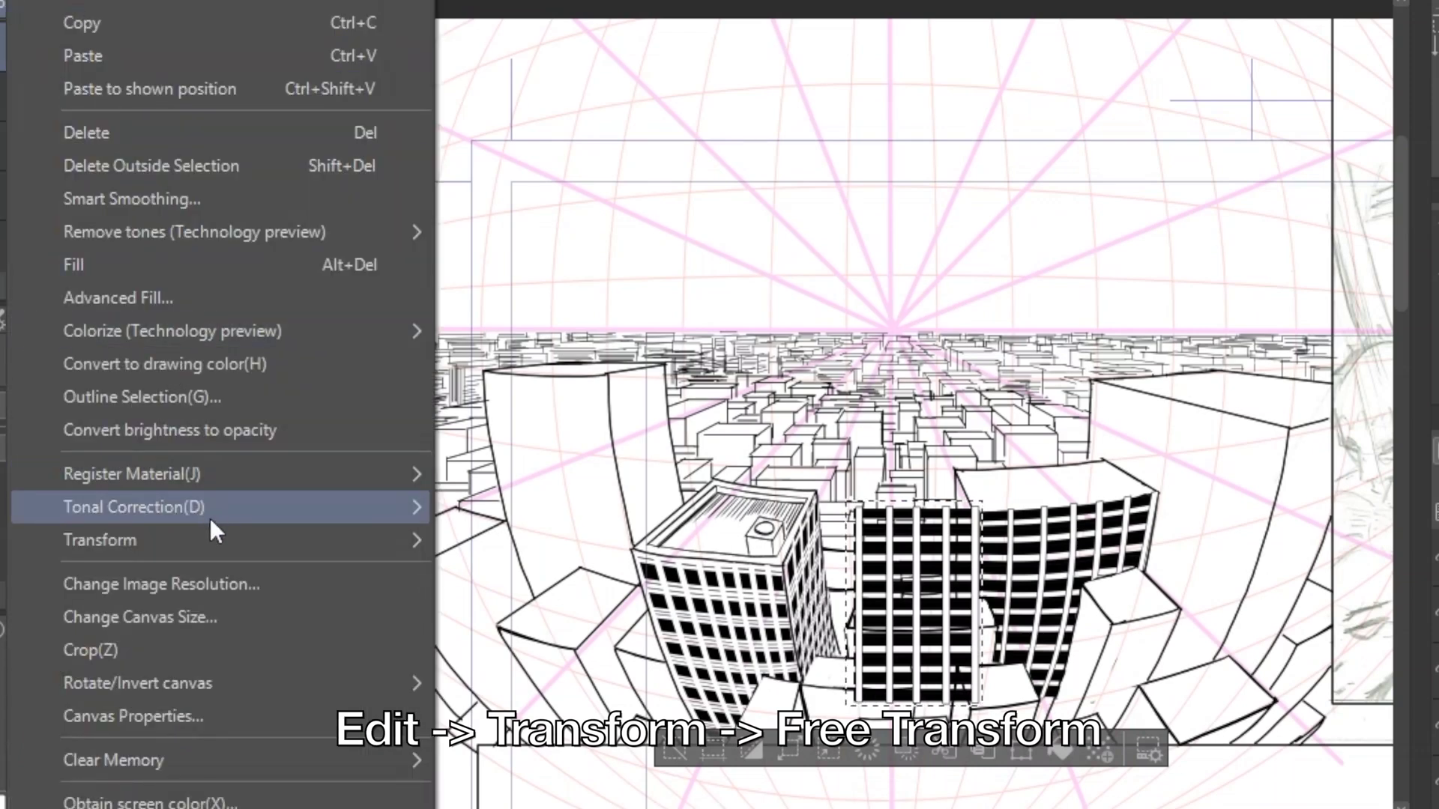
Step: Fit the narrower window grid onto the middle building's thin left side wall with Free Transform
mouse_move(225, 540)
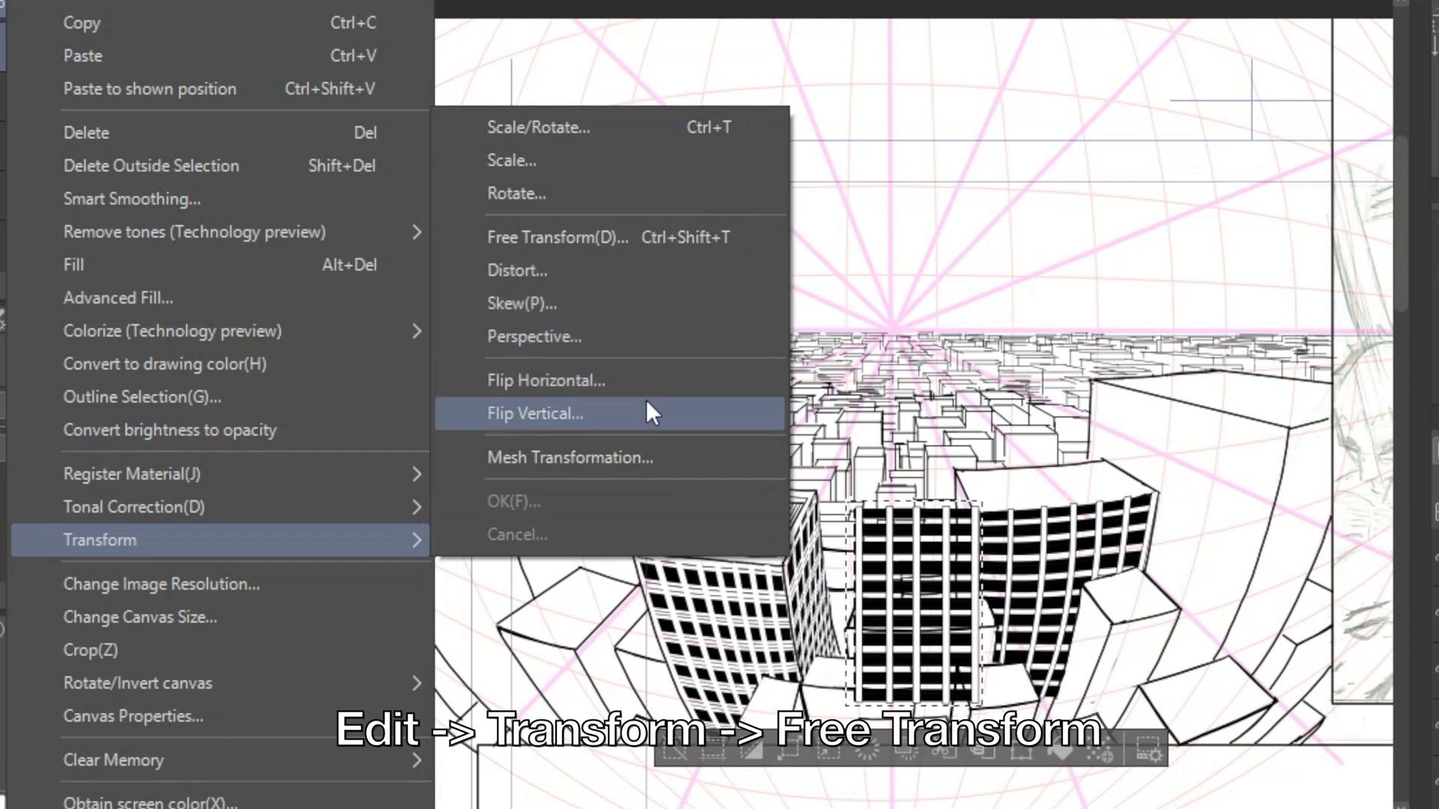
left_click(630, 239)
left_click_drag(845, 500, 916, 466)
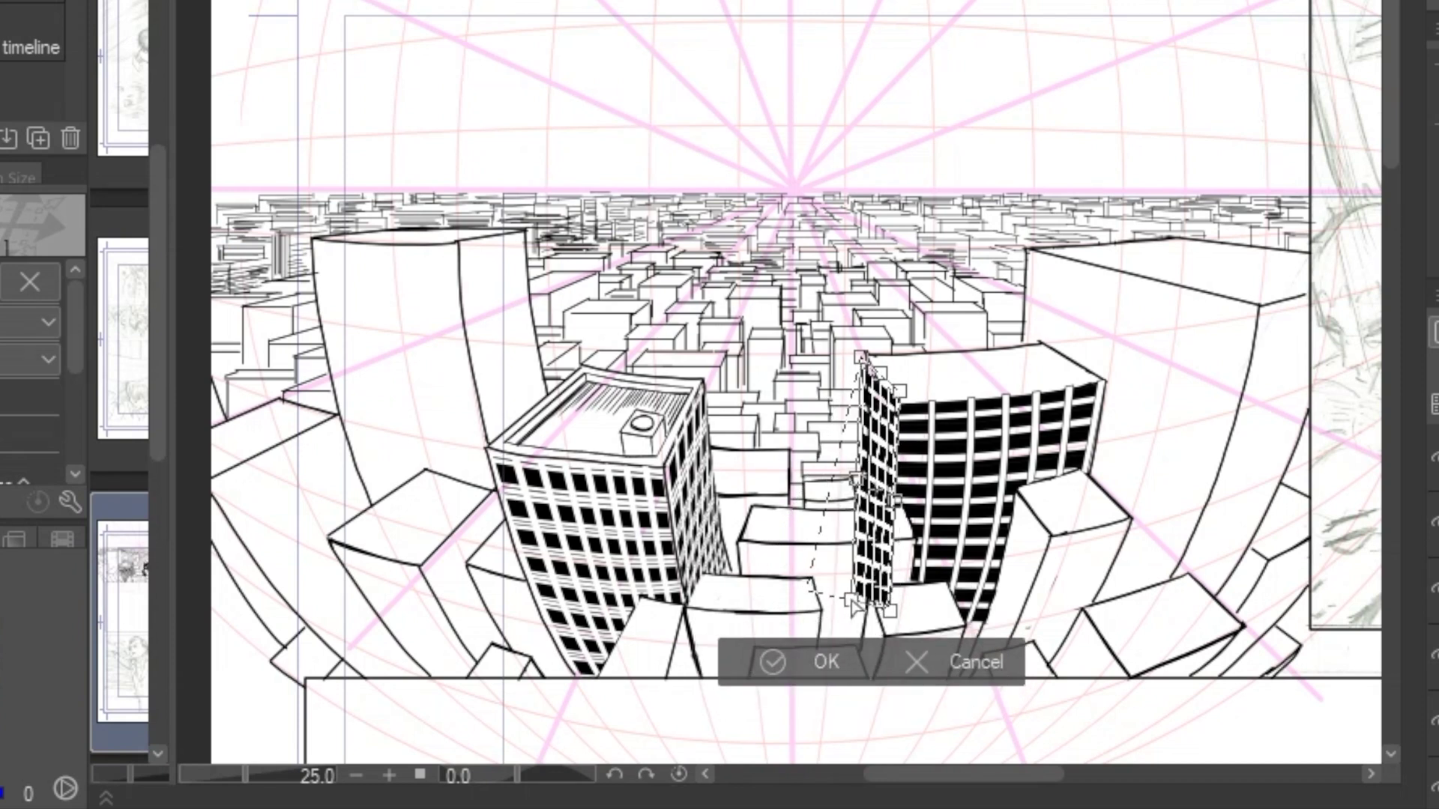
Step: Curve the narrow side-wall windows by adjusting their lattice points, and erase the part overlapping the foreground blocks
left_click_drag(904, 466, 898, 476)
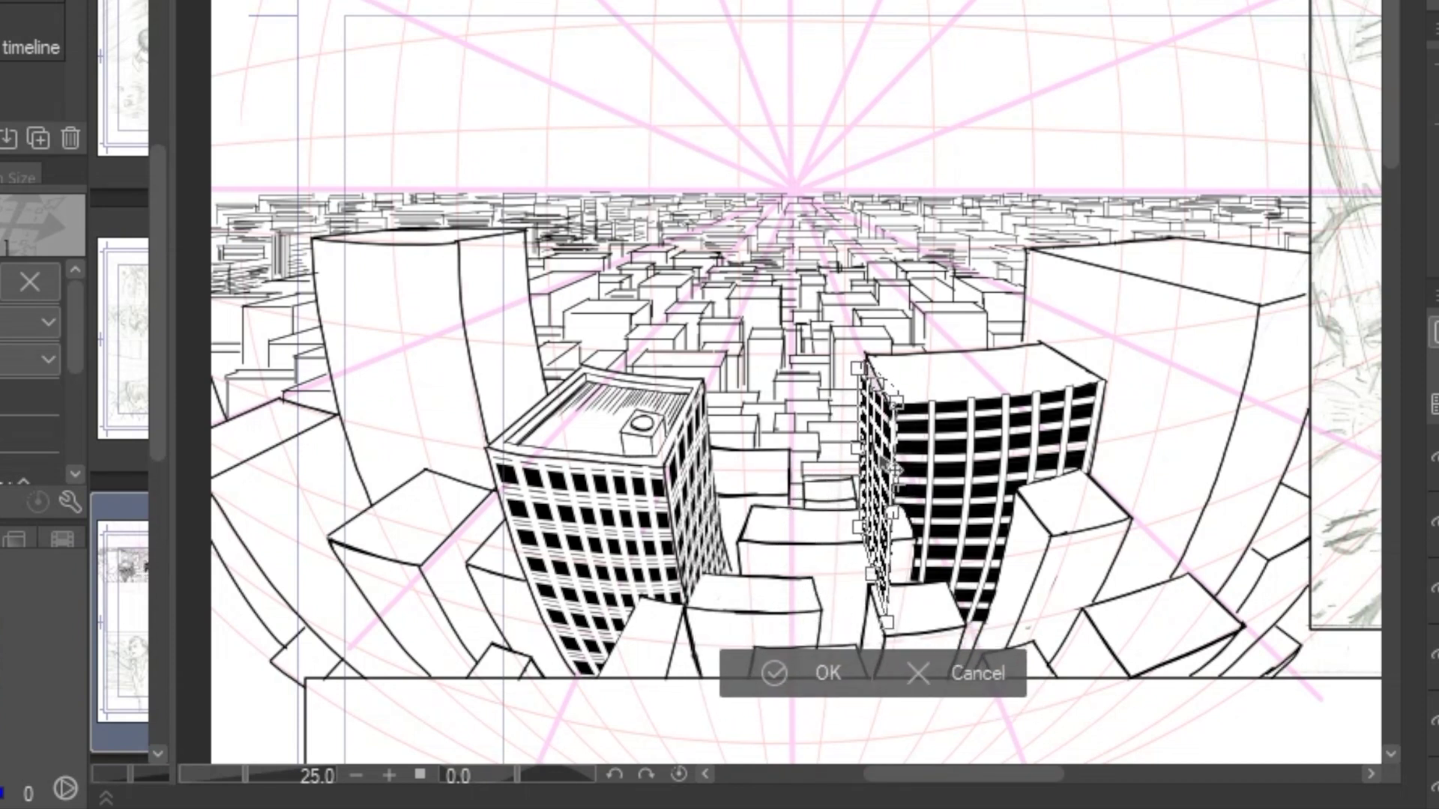
left_click_drag(893, 400, 900, 400)
left_click_drag(855, 368, 866, 349)
left_click_drag(884, 621, 882, 614)
key("Return")
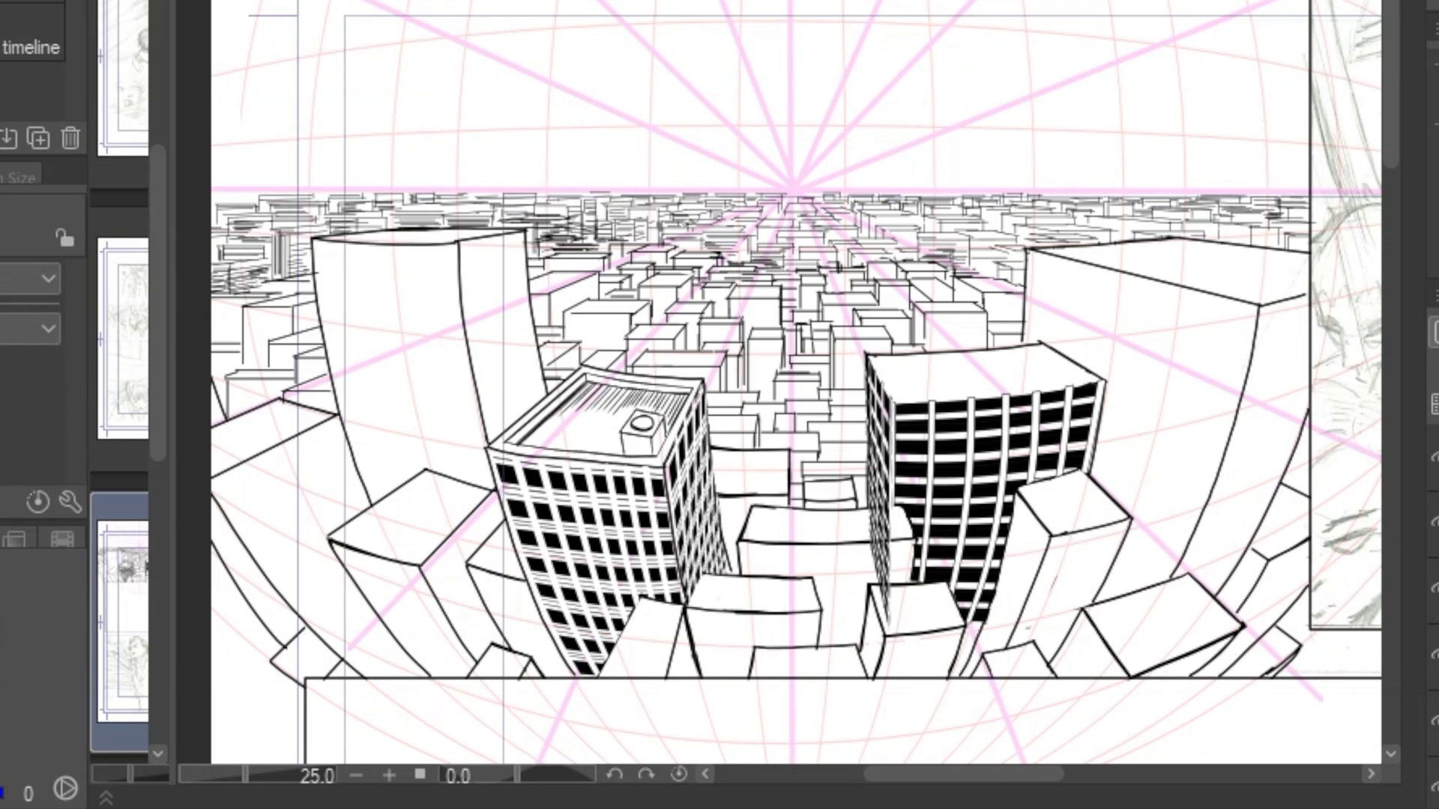
key("e")
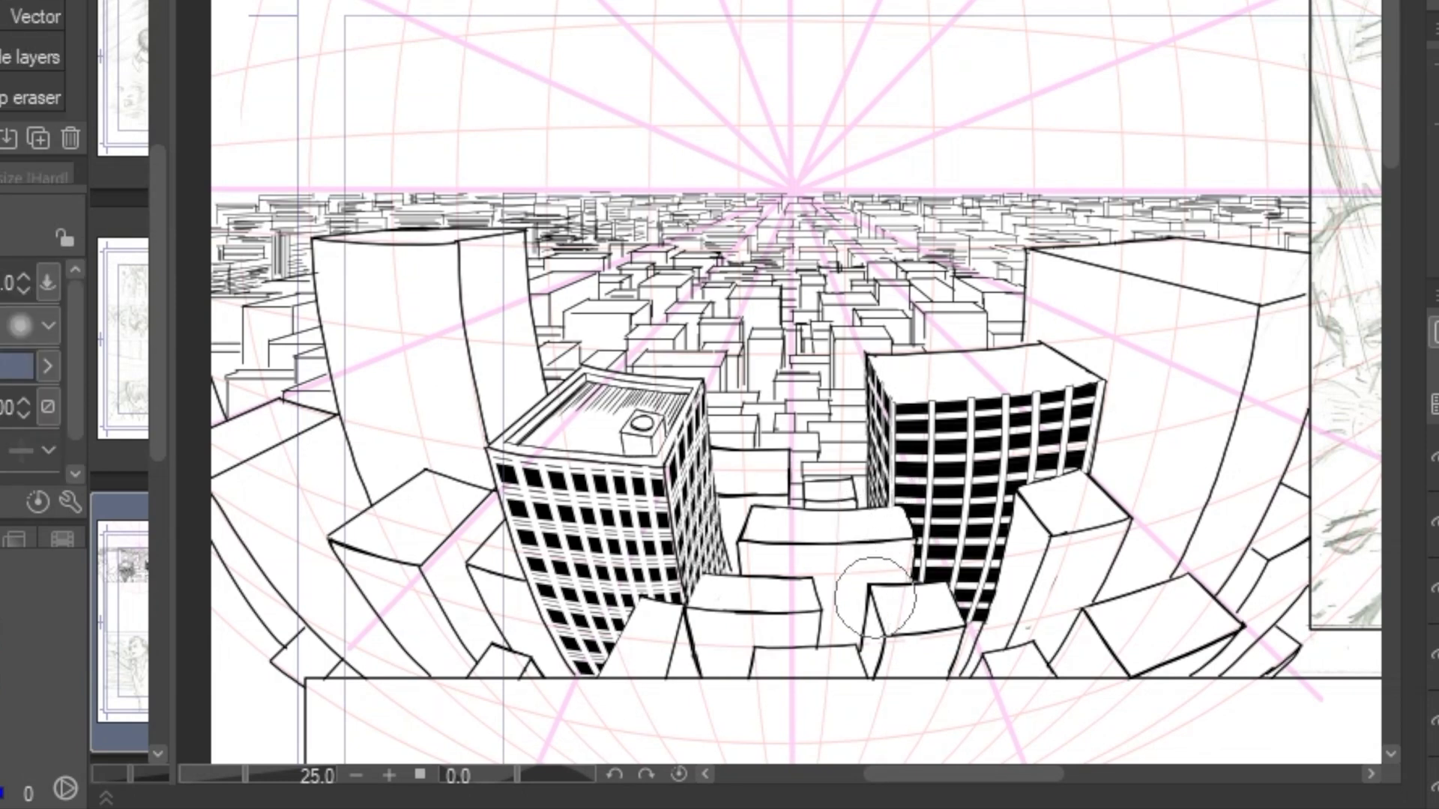
Step: Clear the selection and erase the 4 Copy and 4 Copy 2 windows that spill past the panel borders and over foreground blocks
left_click(963, 682)
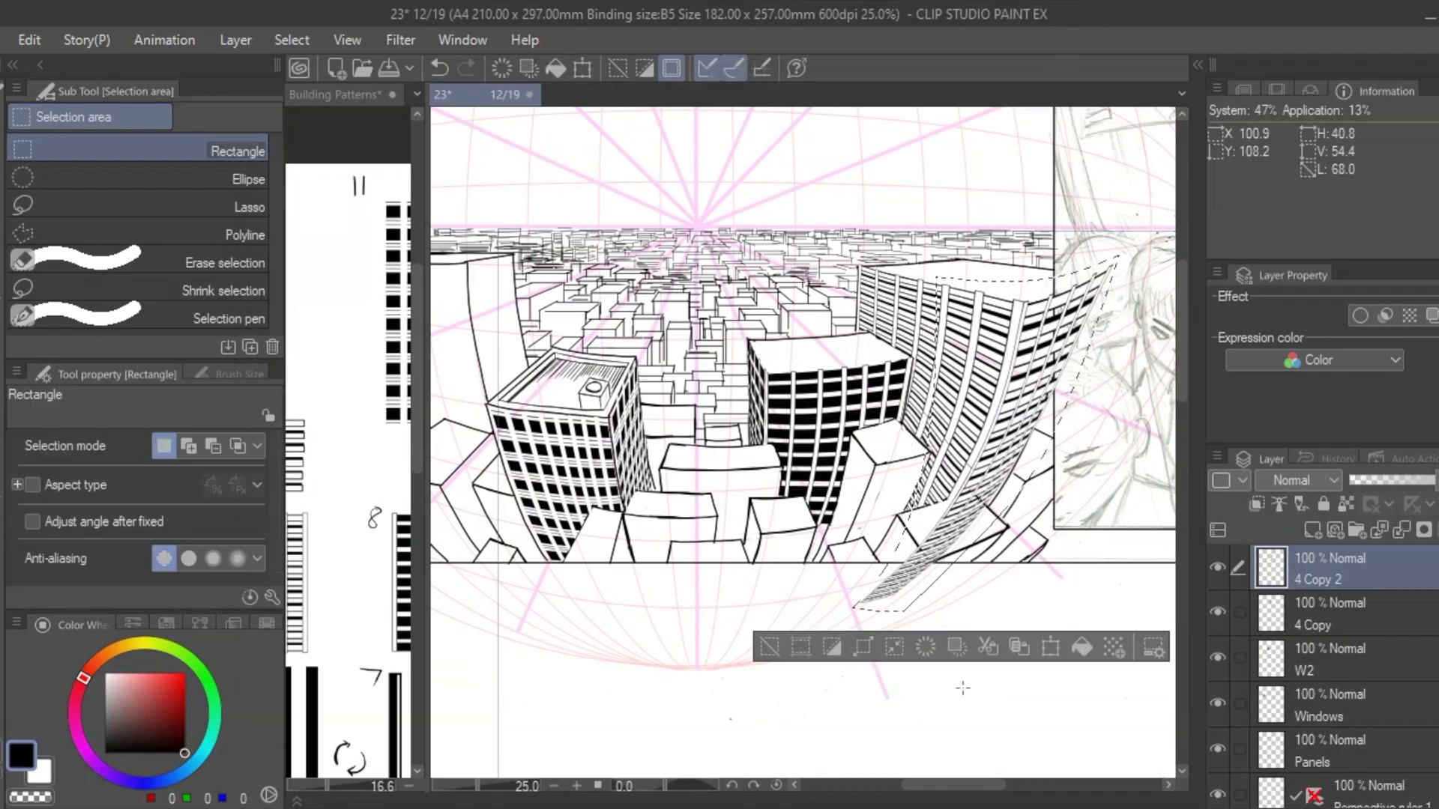
left_click(291, 39)
left_click(322, 97)
left_click(1322, 616)
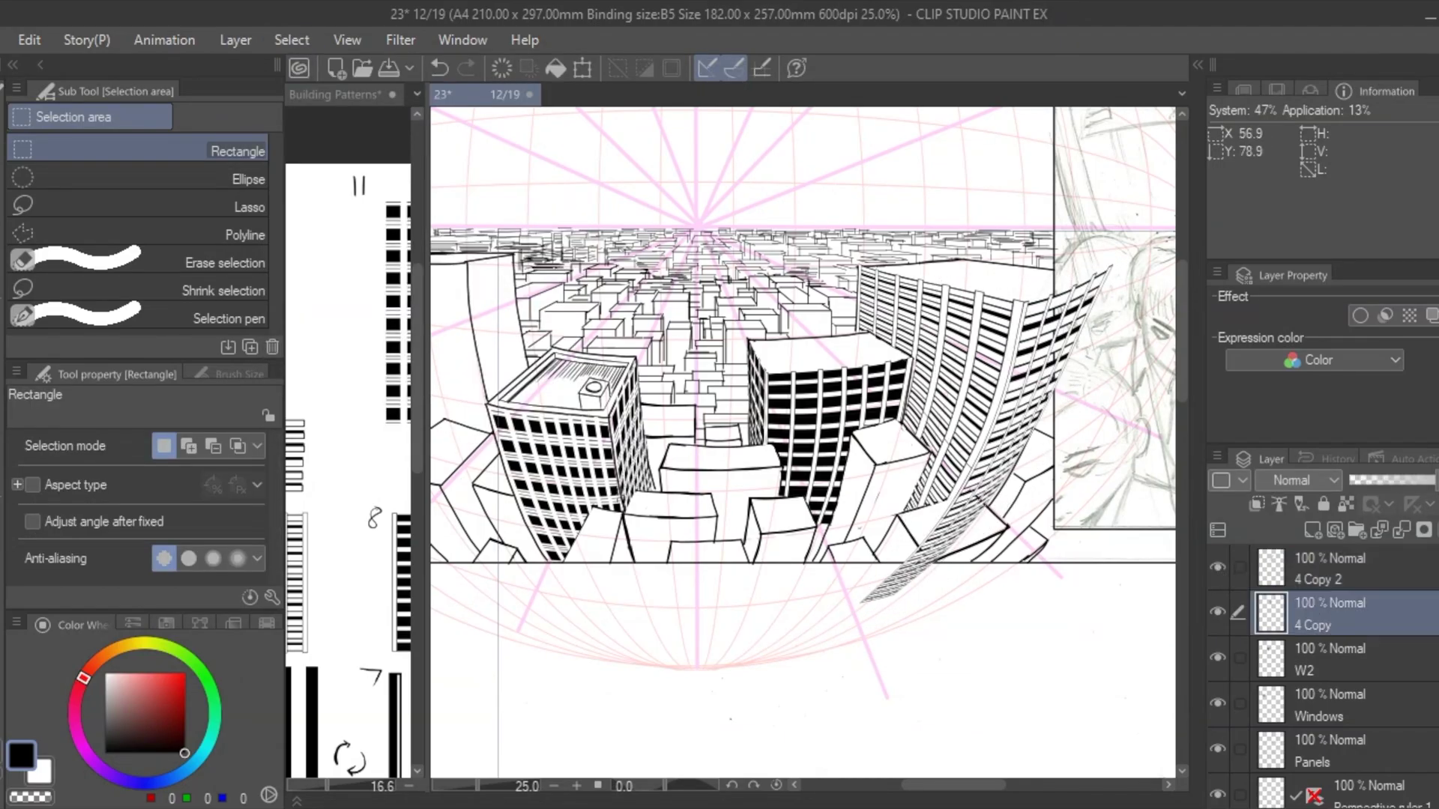
key("e")
left_click(1322, 570)
mouse_move(924, 592)
left_mouse_down()
mouse_move(857, 601)
mouse_move(973, 488)
mouse_move(964, 547)
left_mouse_up()
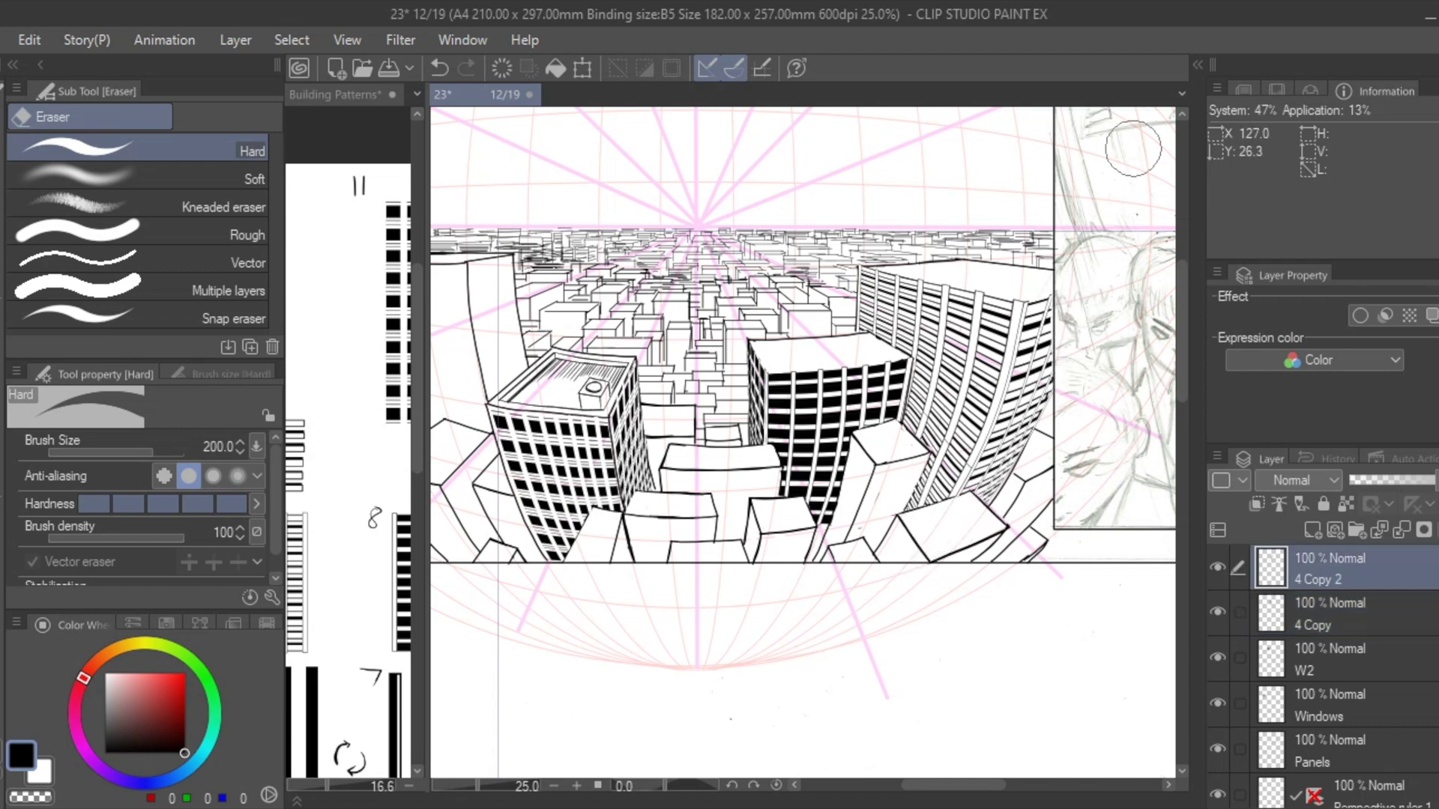
Step: Merge the 4 Copy and 4 Copy 2 layers into a window layer named W3, and hide W3 and W2
left_click(1328, 625, "shift")
right_click(1328, 625)
left_click(1243, 713)
left_click(1218, 568)
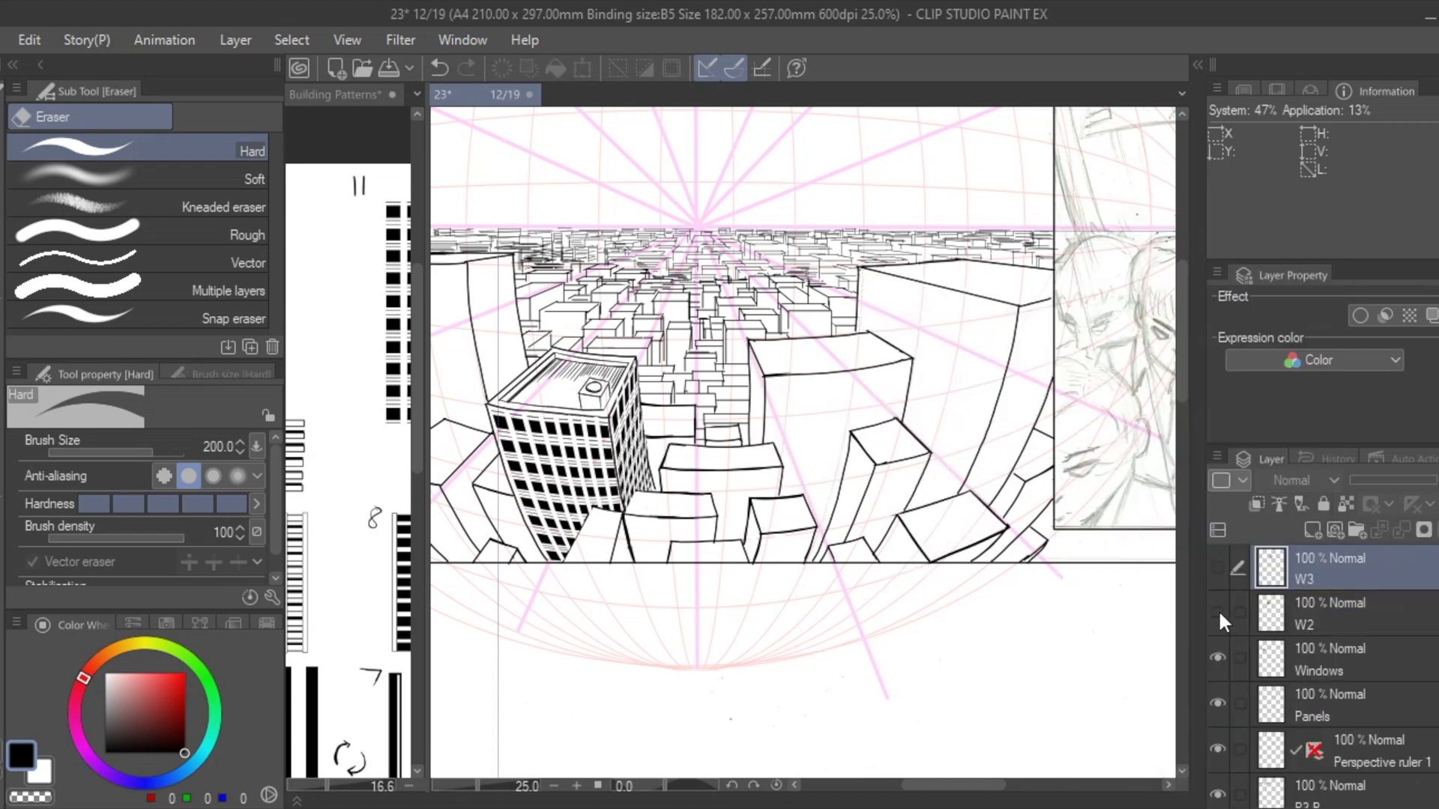